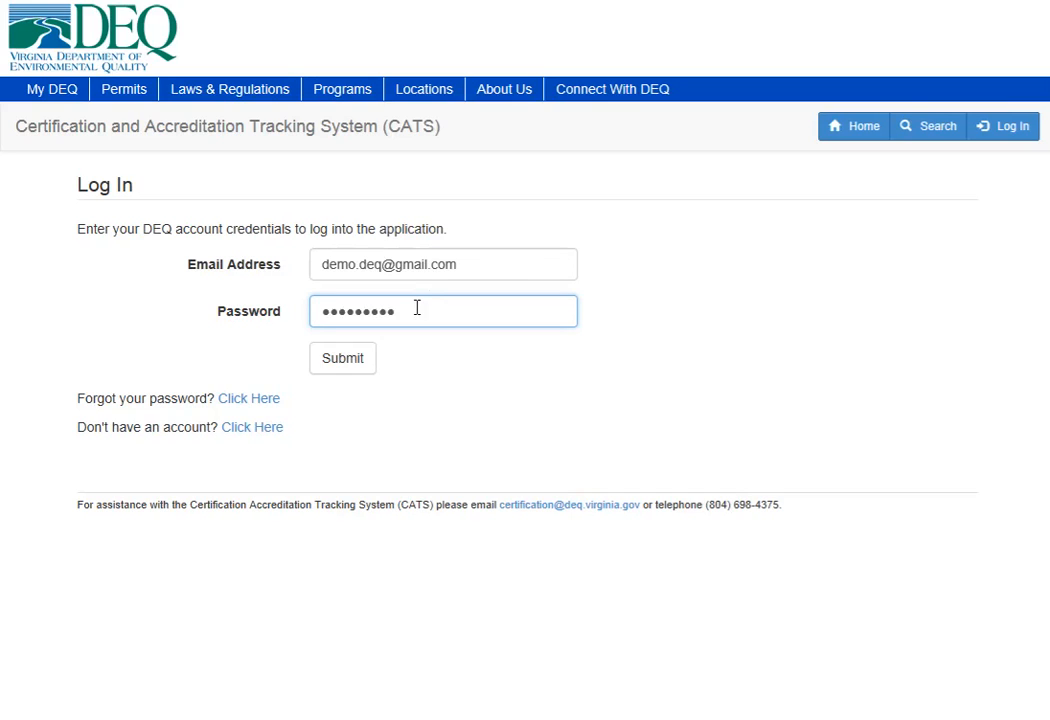
Step: Log in with the filled-in credentials and open recertification for the Erosion and Sediment Control Inspector certification
click(343, 361)
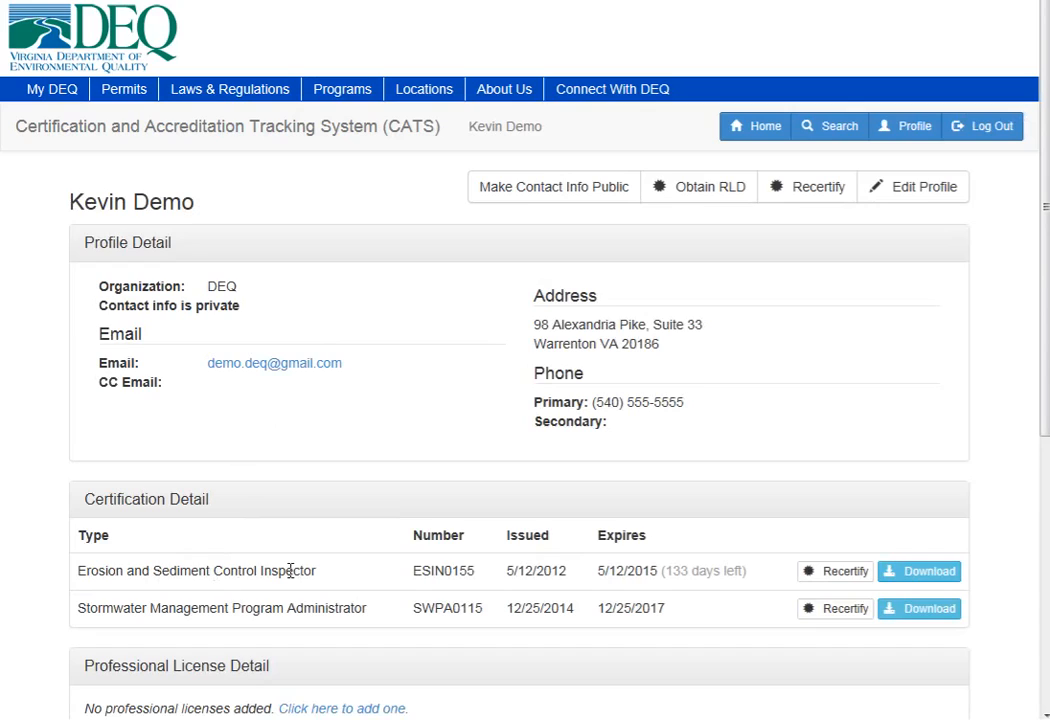
double_click(291, 570)
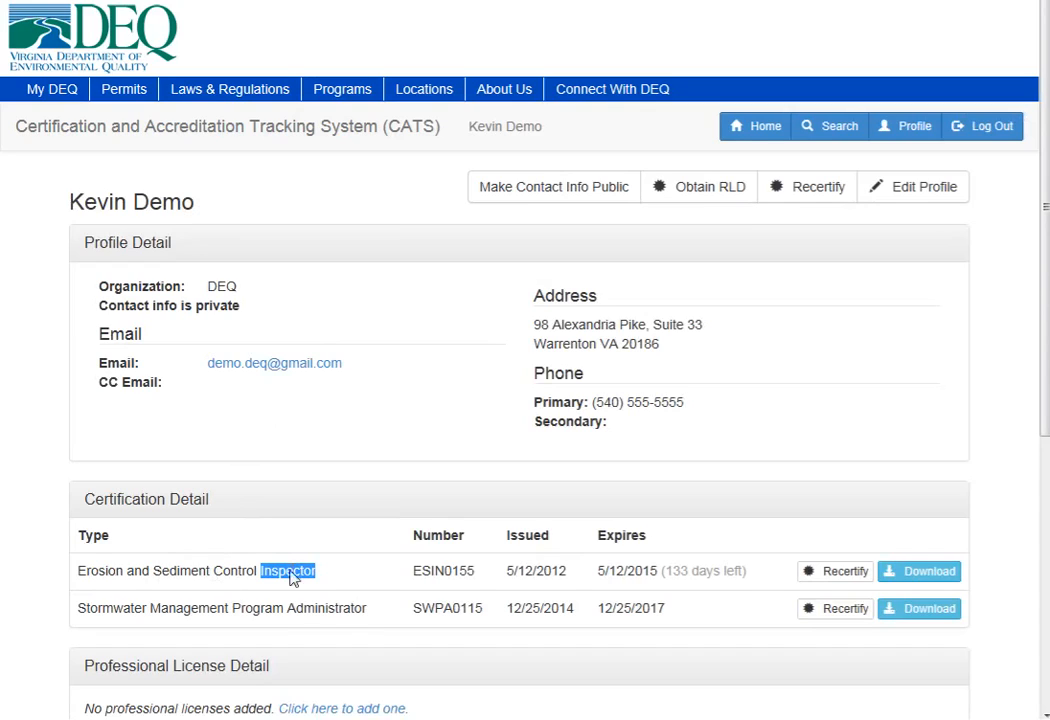
drag(342, 609, 271, 614)
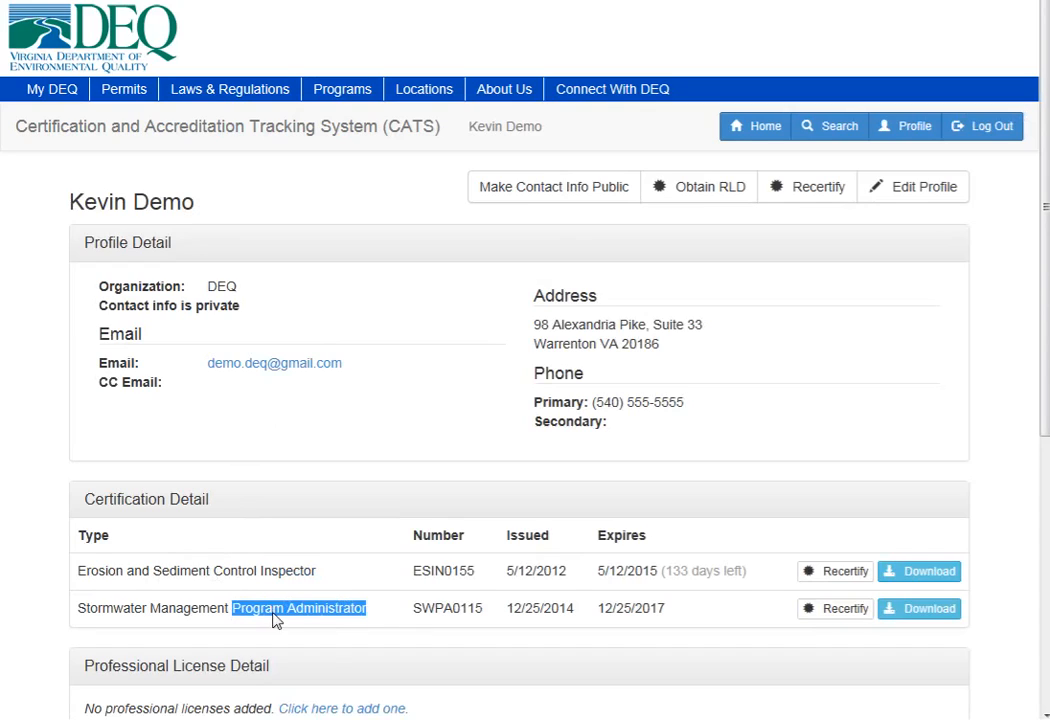
click(602, 577)
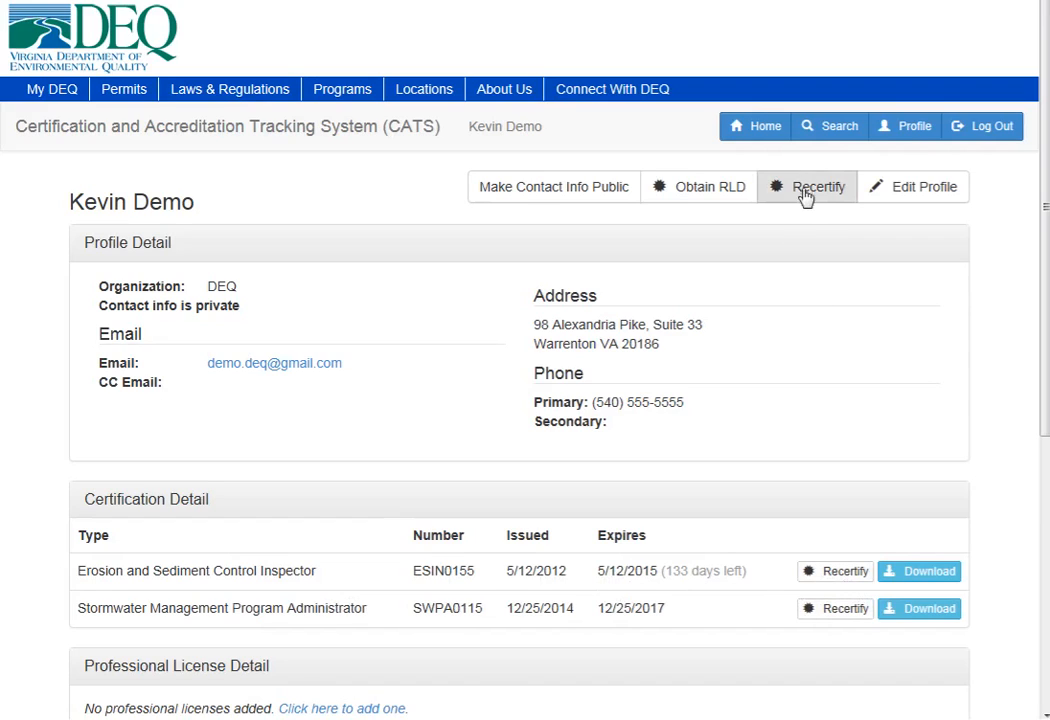
click(841, 578)
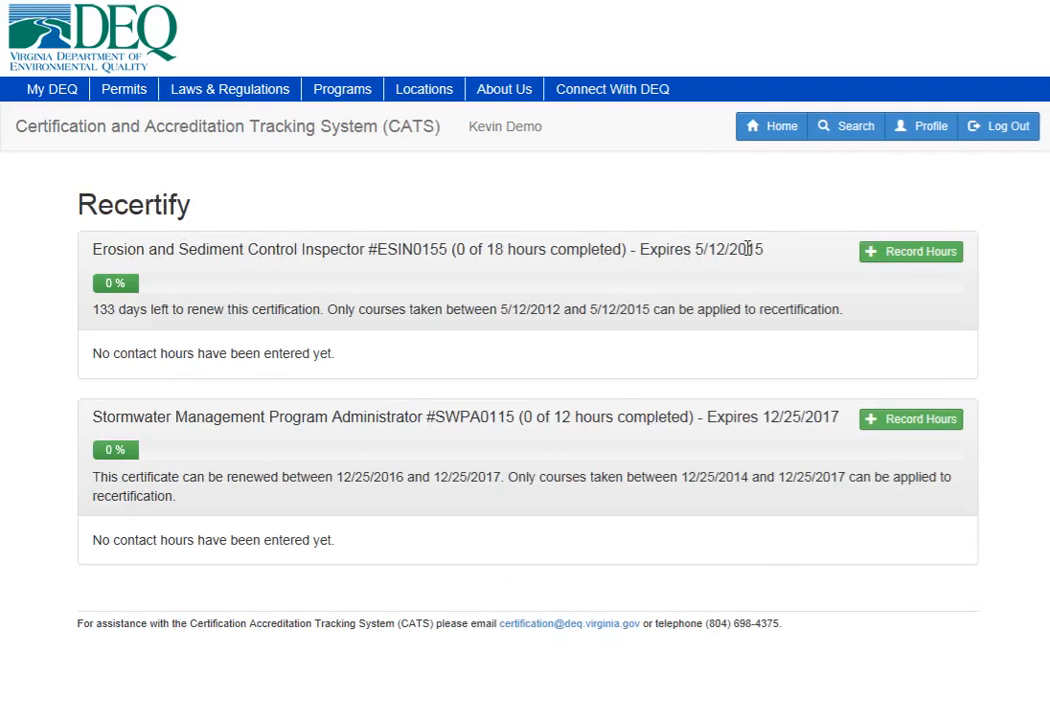
Step: Start a contact hours record for the Erosion and Sediment Control Inspector certification with the course title "Reindeer Runoff"
drag(330, 310, 764, 342)
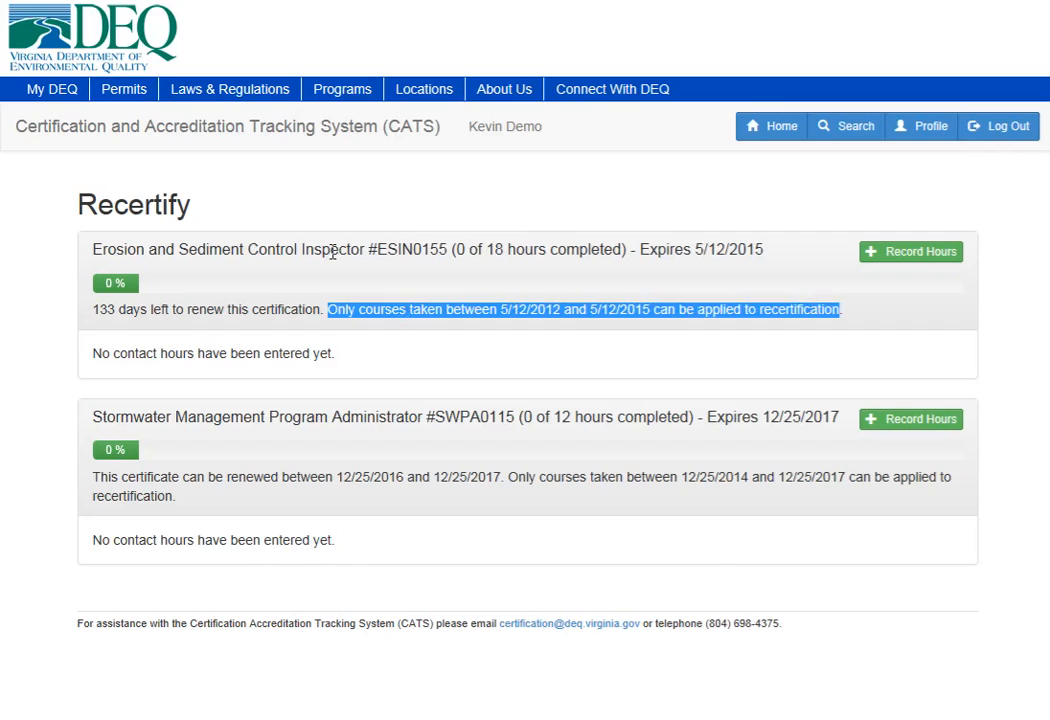
click(731, 247)
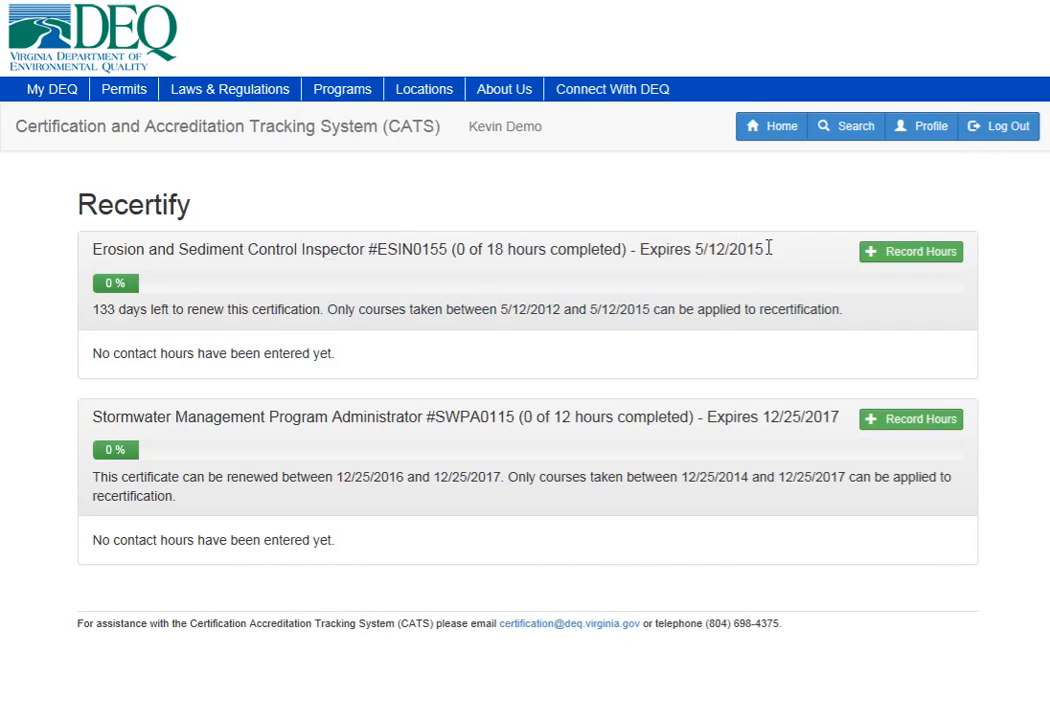
drag(330, 310, 652, 311)
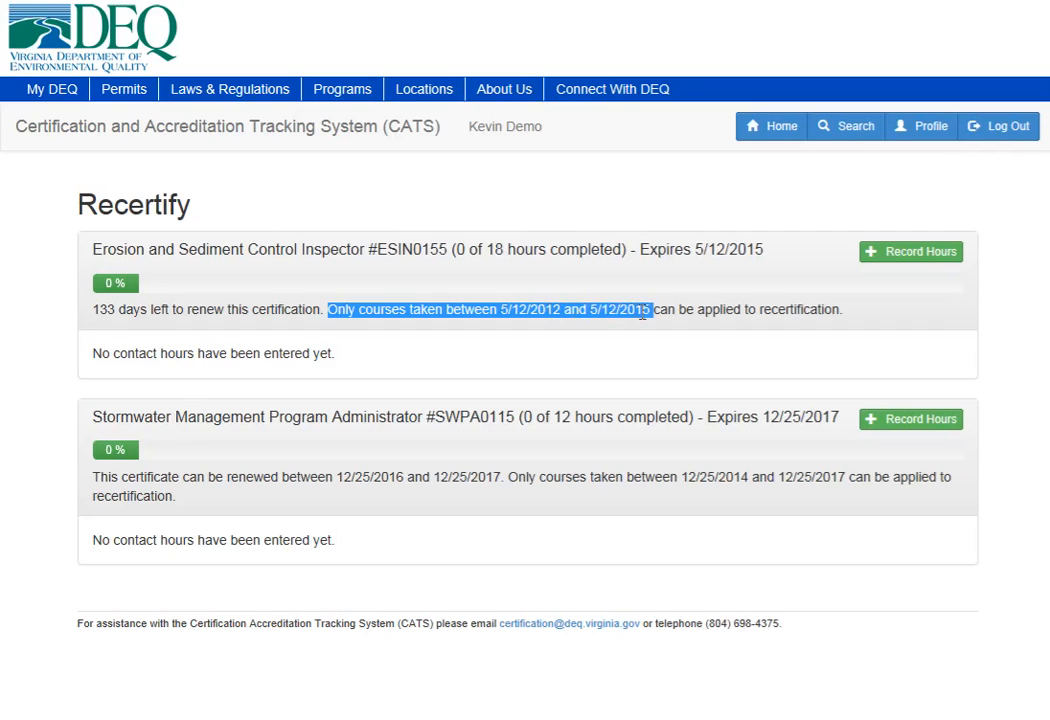
click(713, 312)
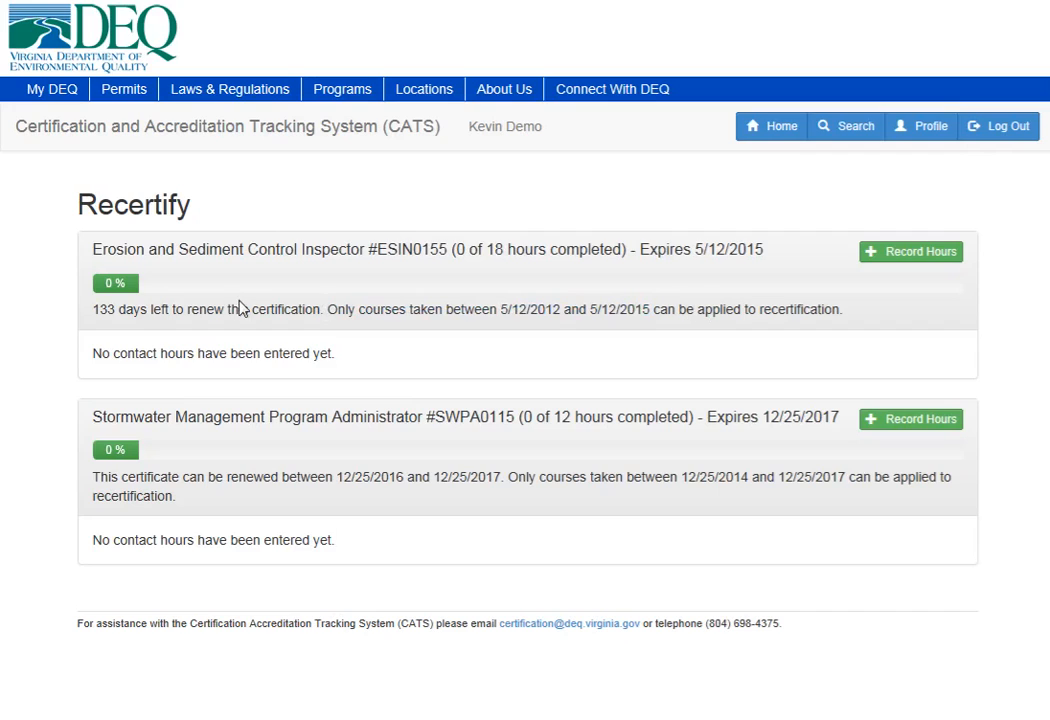
click(913, 258)
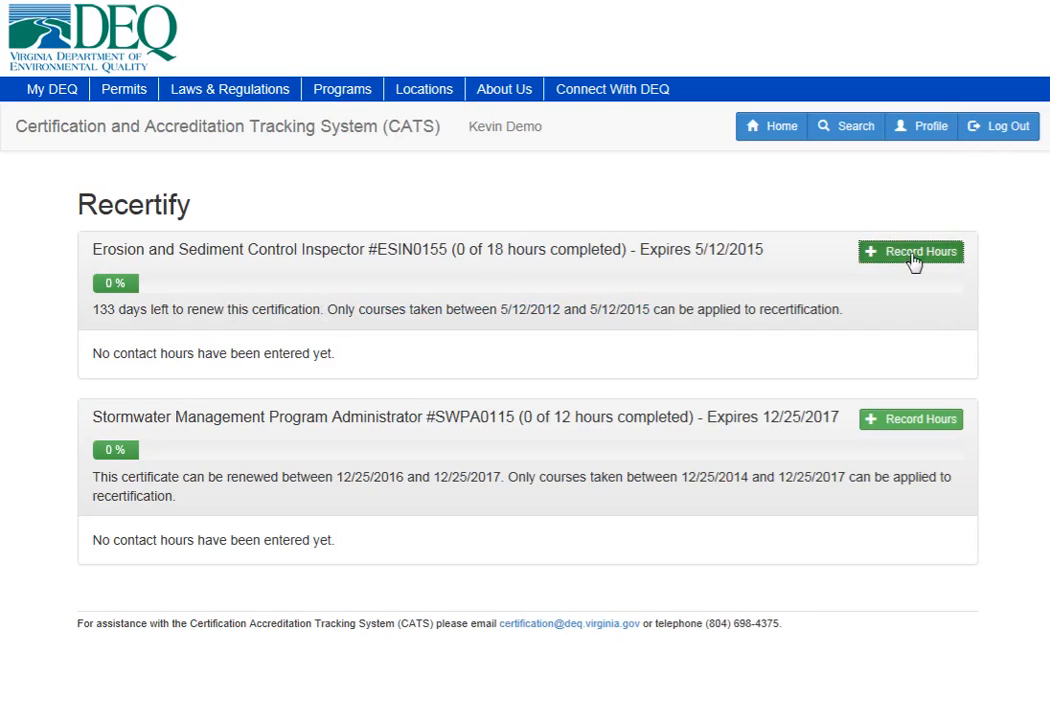
click(282, 324)
text(Reindeer Runoff)
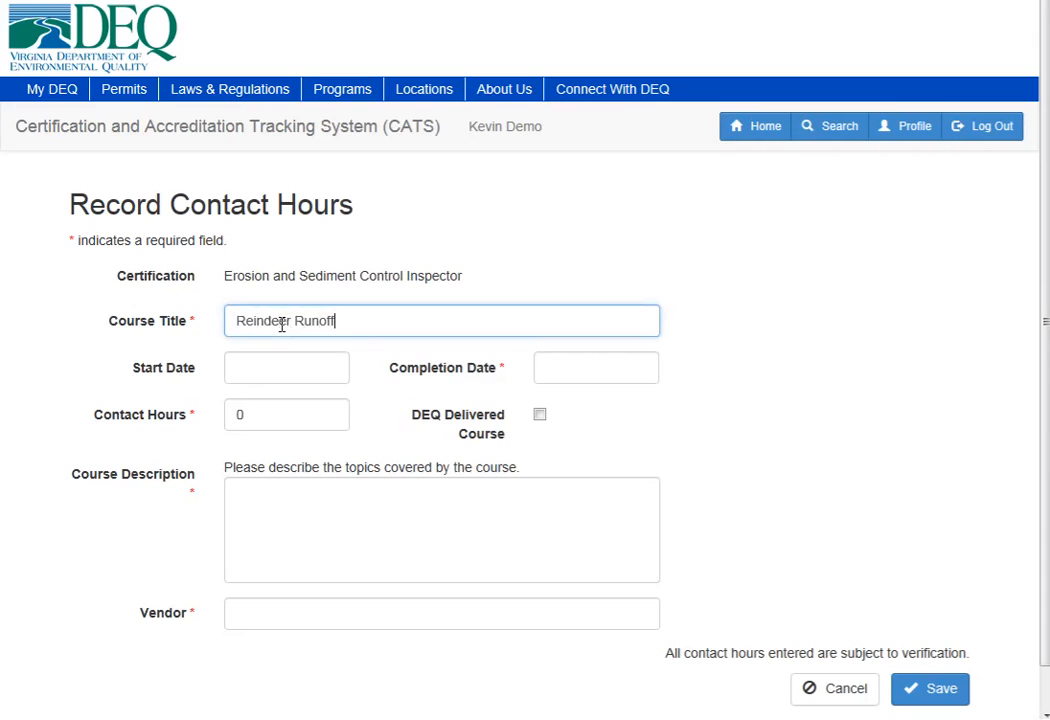
Step: Set the course's completion date to 12/25/2014 and its contact hours to 6
click(588, 368)
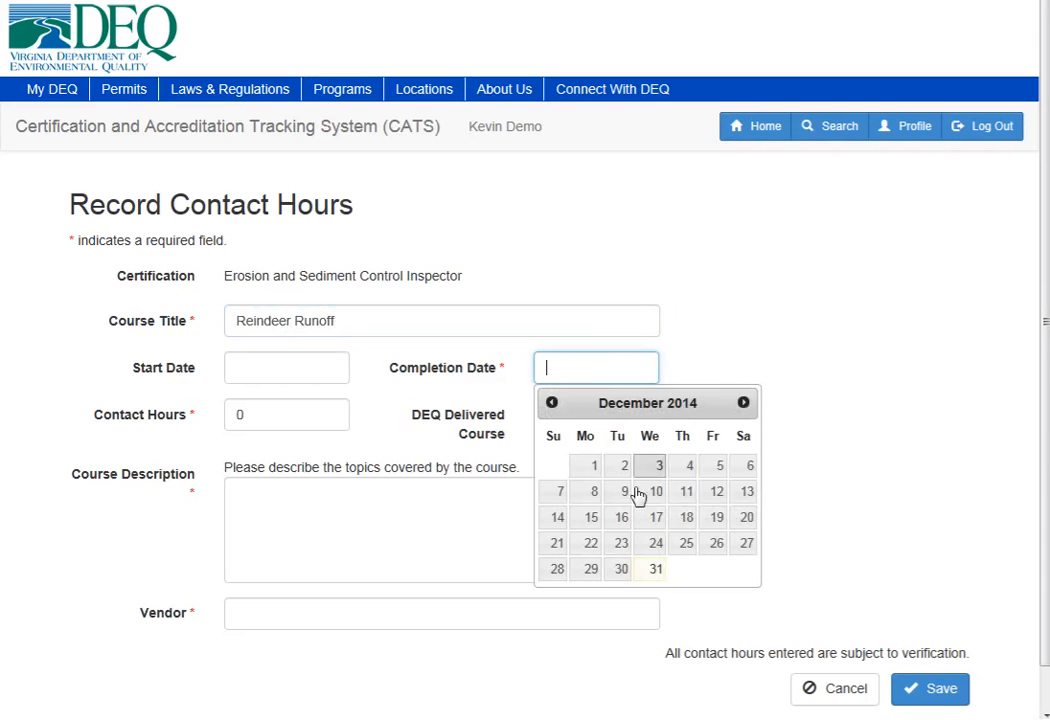
click(687, 543)
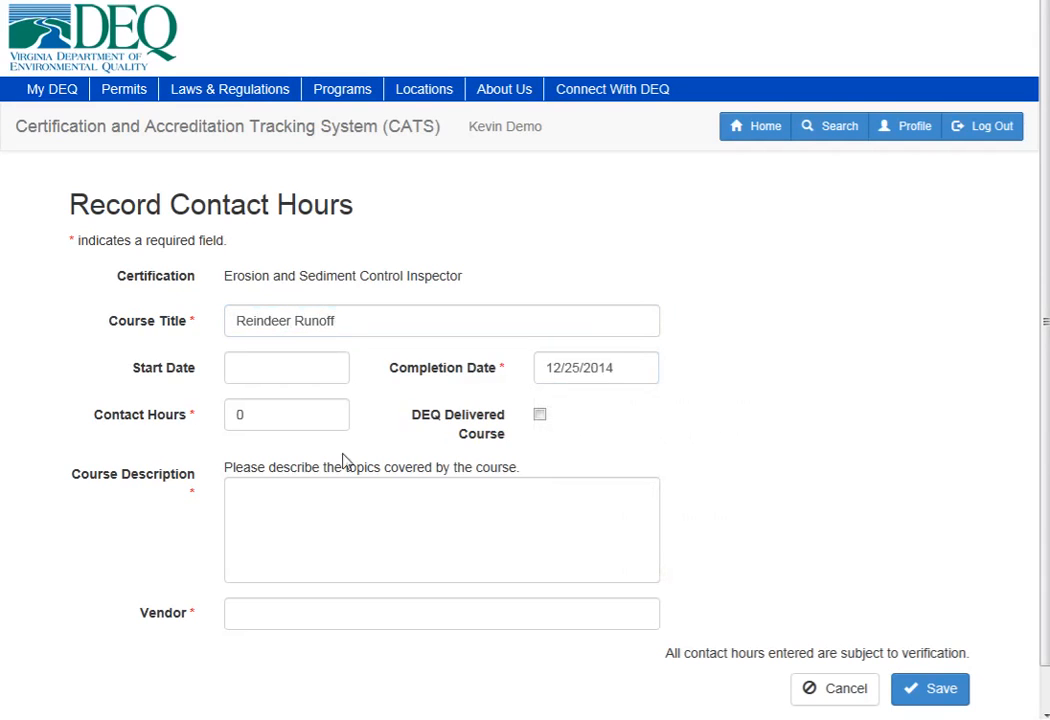
double_click(265, 418)
text(6)
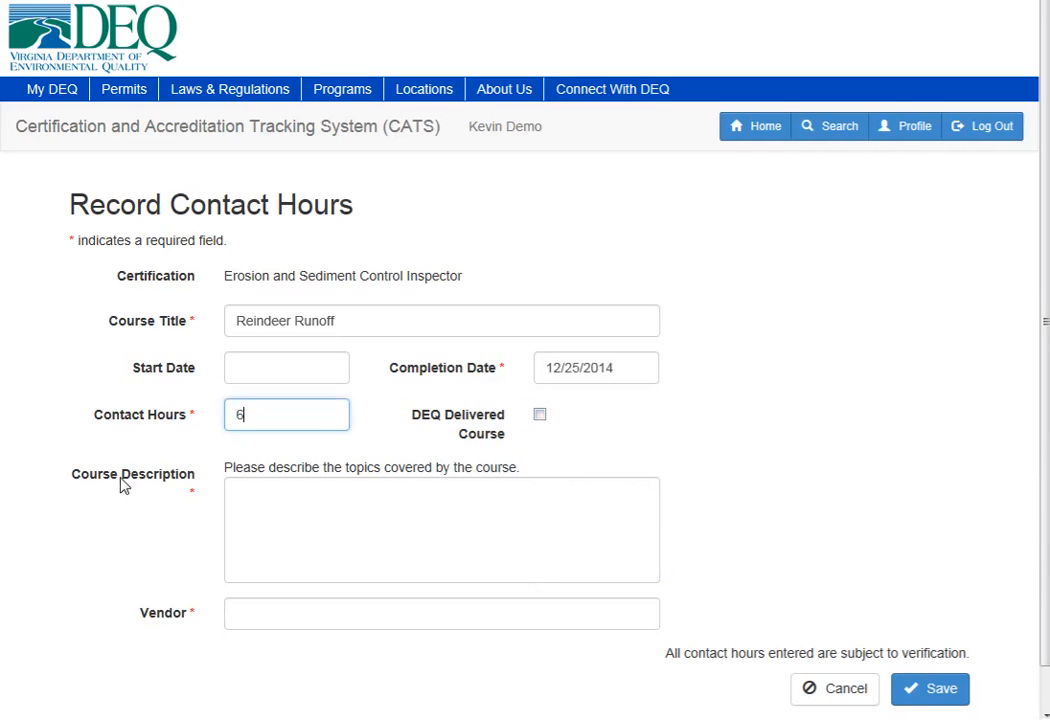
Step: Enter "description goes here" as the course description and "Vaughan Inc." as the vendor, and save the non-DEQ course record
click(539, 414)
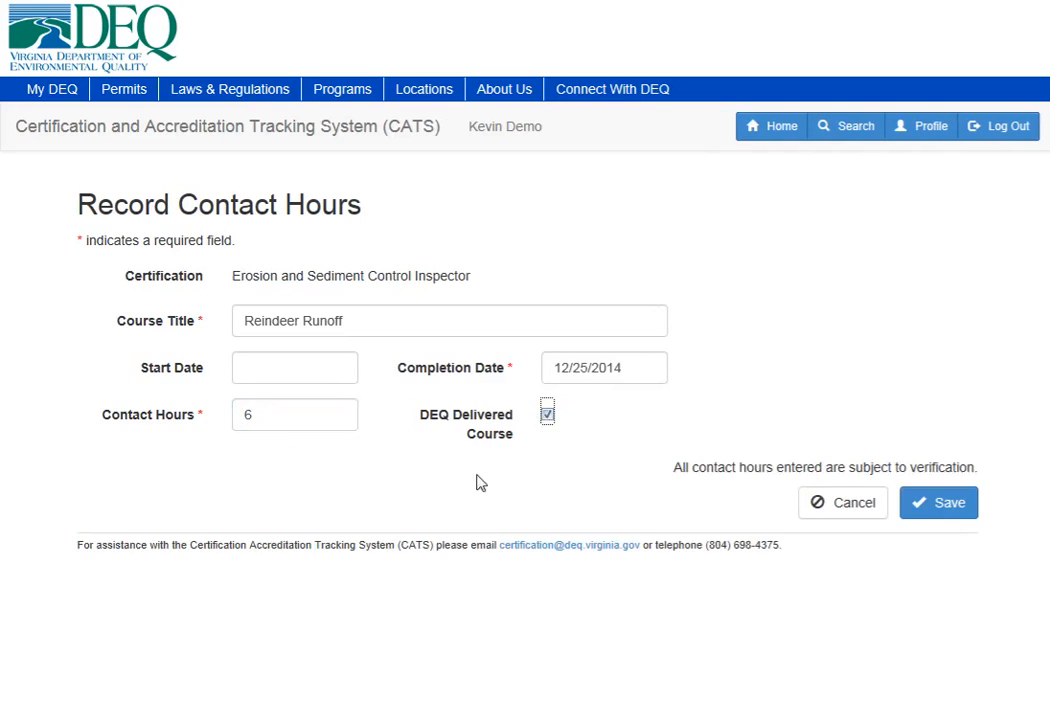
click(548, 418)
click(342, 531)
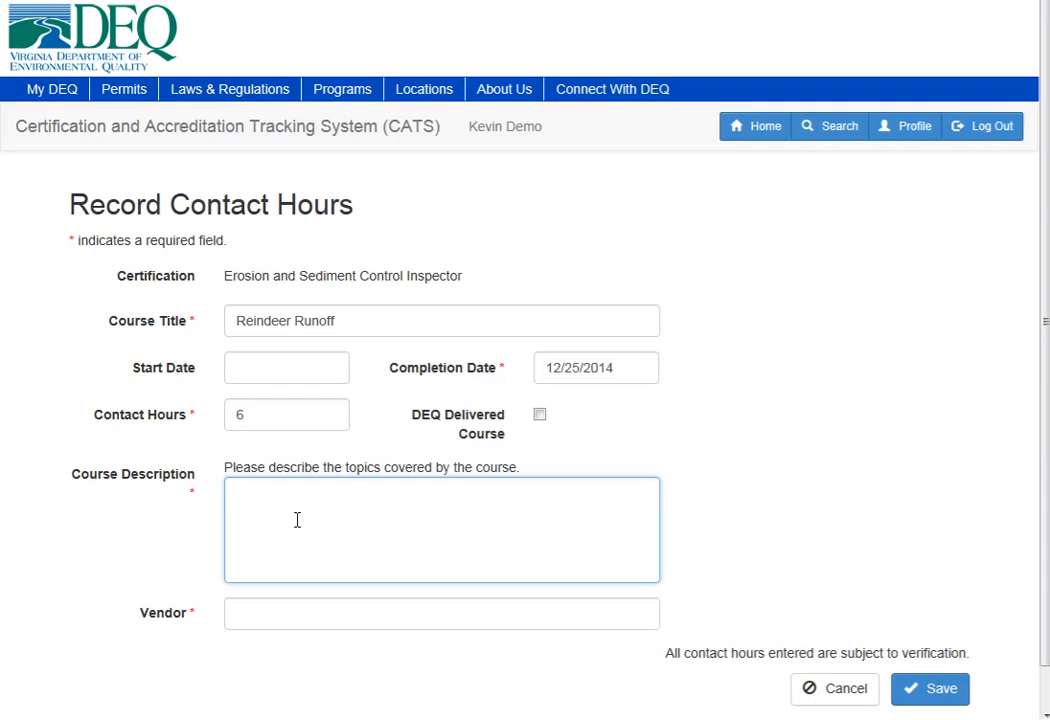
text(description goes here)
click(249, 620)
text(Vaughan Inc.)
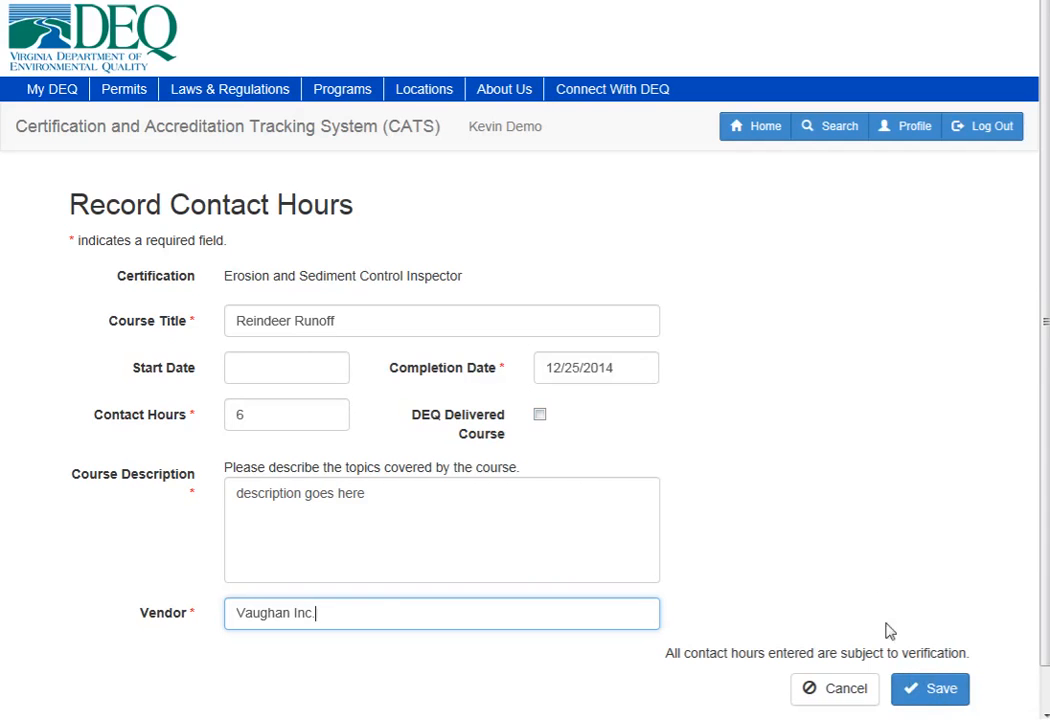
click(931, 692)
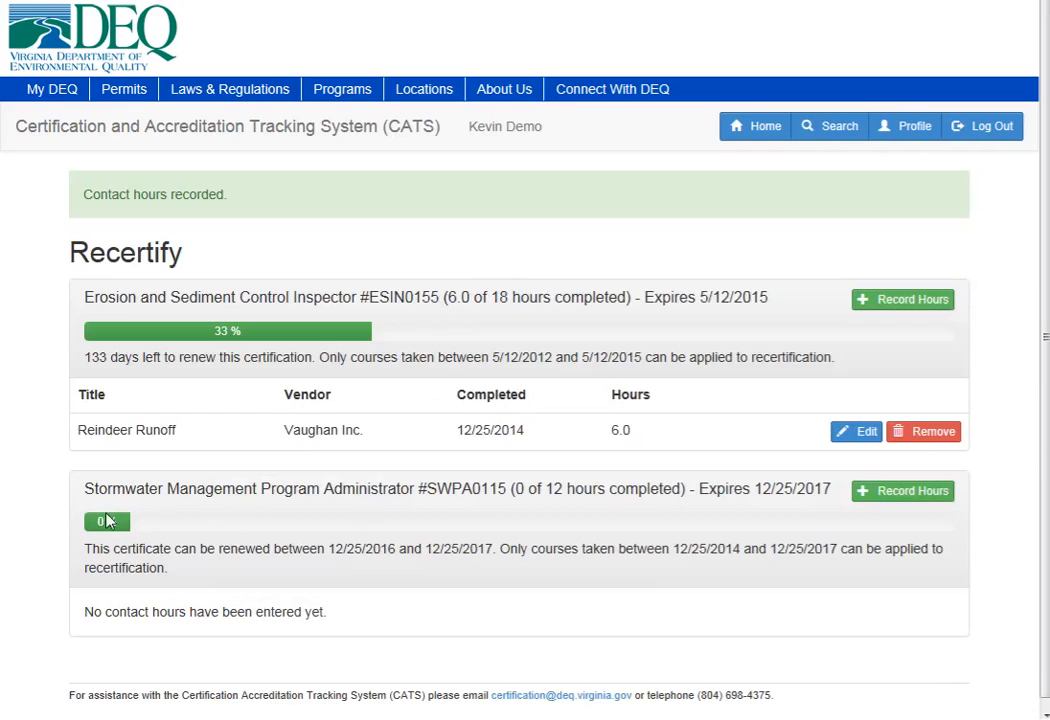
Step: Start another contact hours record for the Erosion and Sediment Control Inspector certification, titled "Stormwater Basics"
drag(86, 489, 445, 489)
click(445, 492)
click(900, 300)
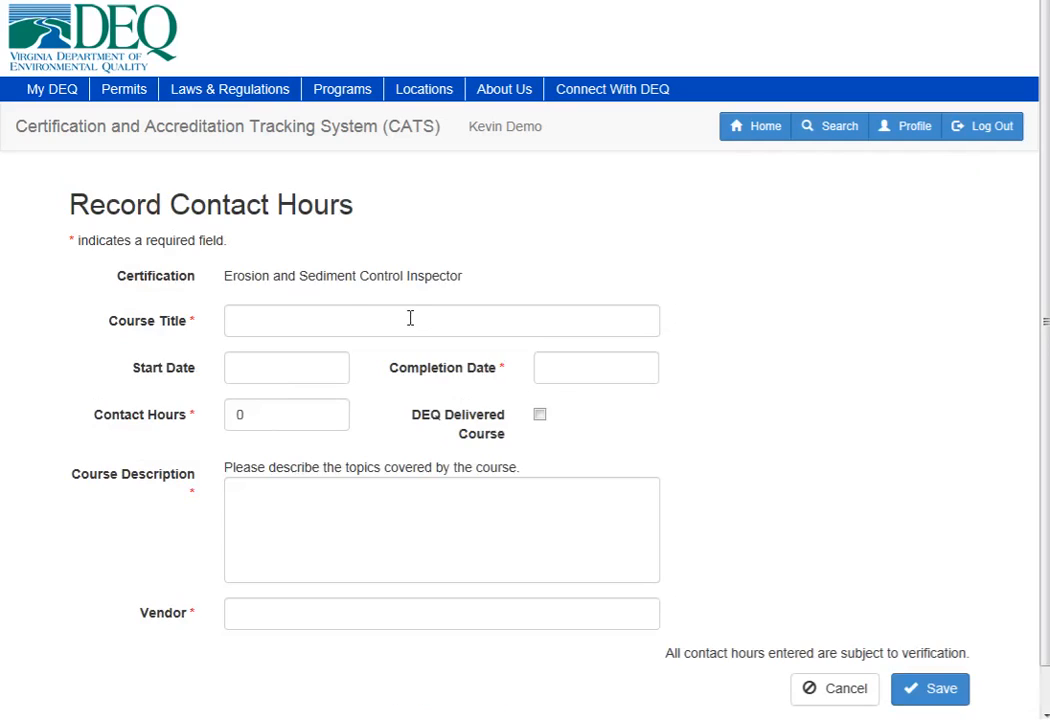
click(328, 319)
text(Storm)
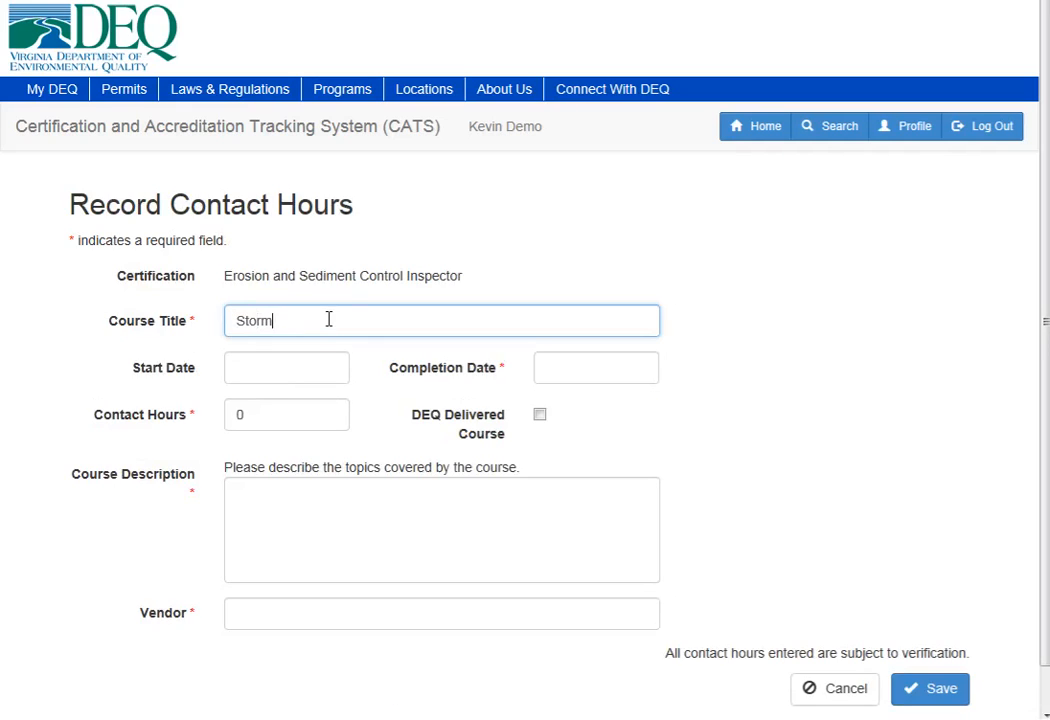
text(water Basics)
Step: Set the Stormwater Basics start date to 08/12/14 and its completion date to 08/13/14
click(239, 364)
text(0)
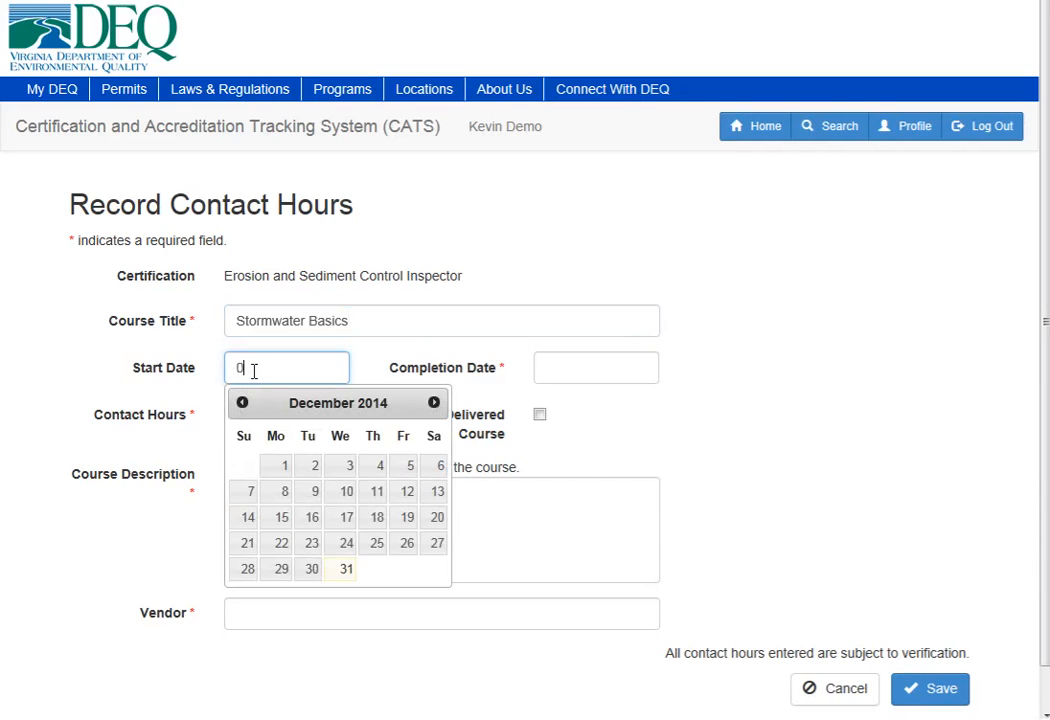
text(8/12/0)
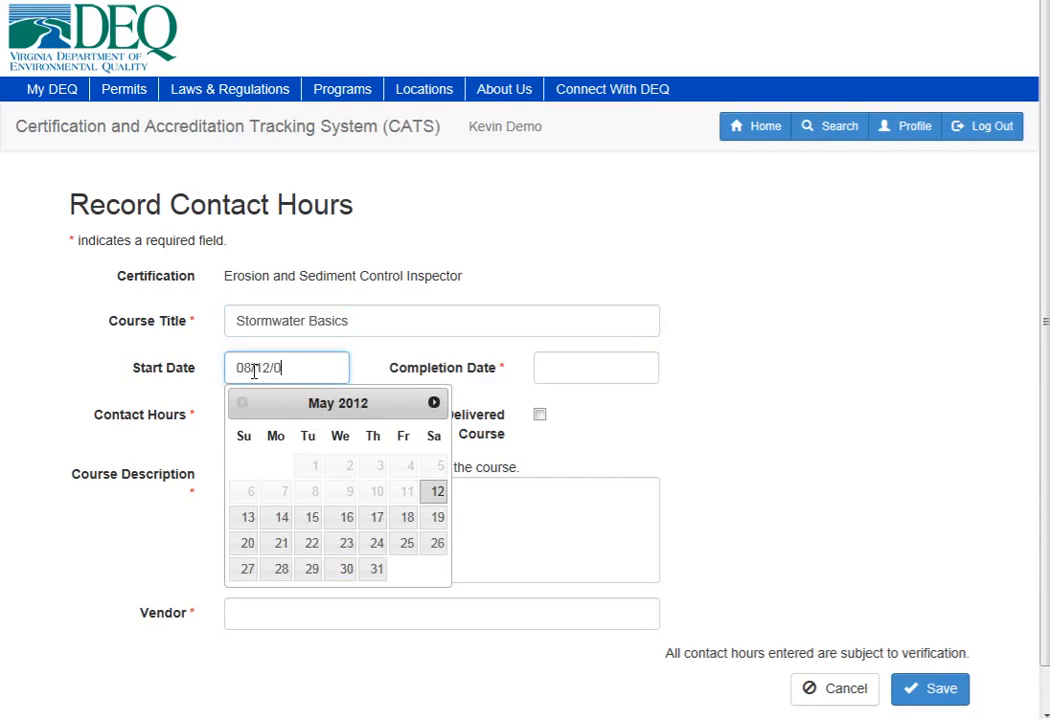
key(BackSpace)
text(14)
click(578, 365)
text(0)
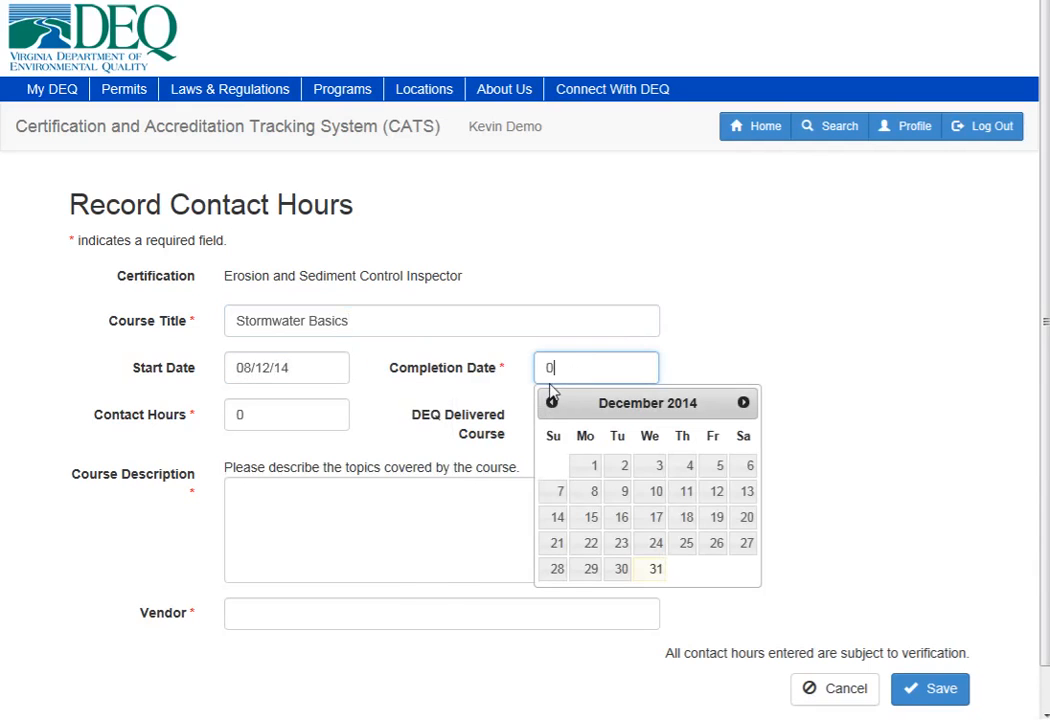
text(8/13/14)
Step: Set 12 contact hours for Stormwater Basics, mark it as a DEQ delivered course, and save the record
drag(250, 410, 225, 419)
text(12)
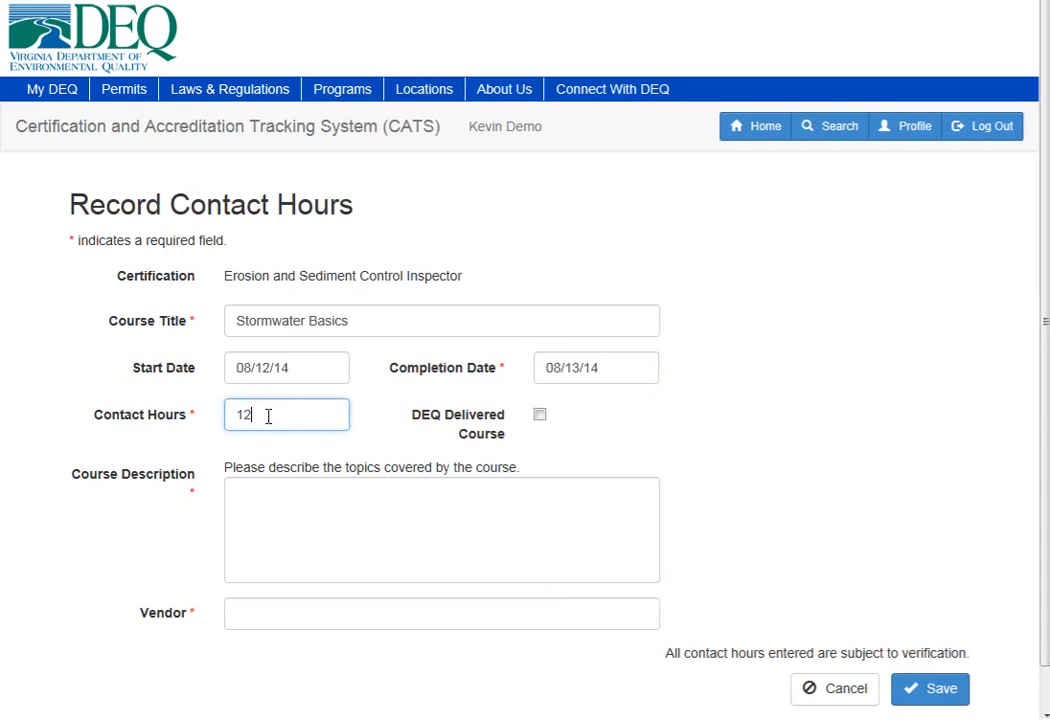
click(540, 416)
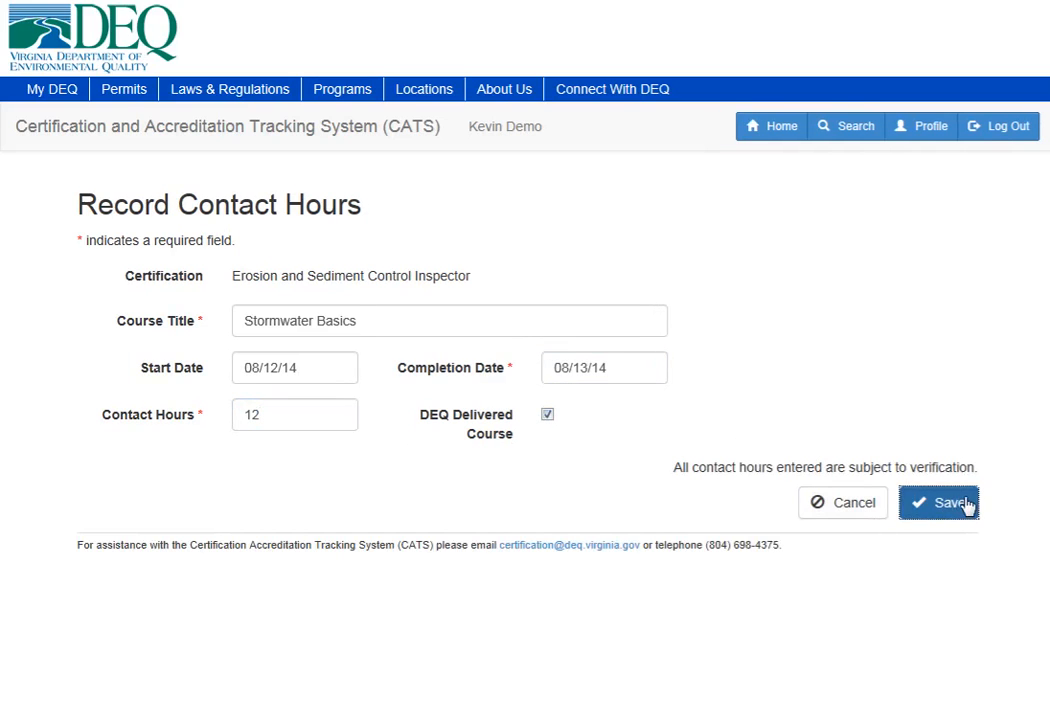
click(966, 505)
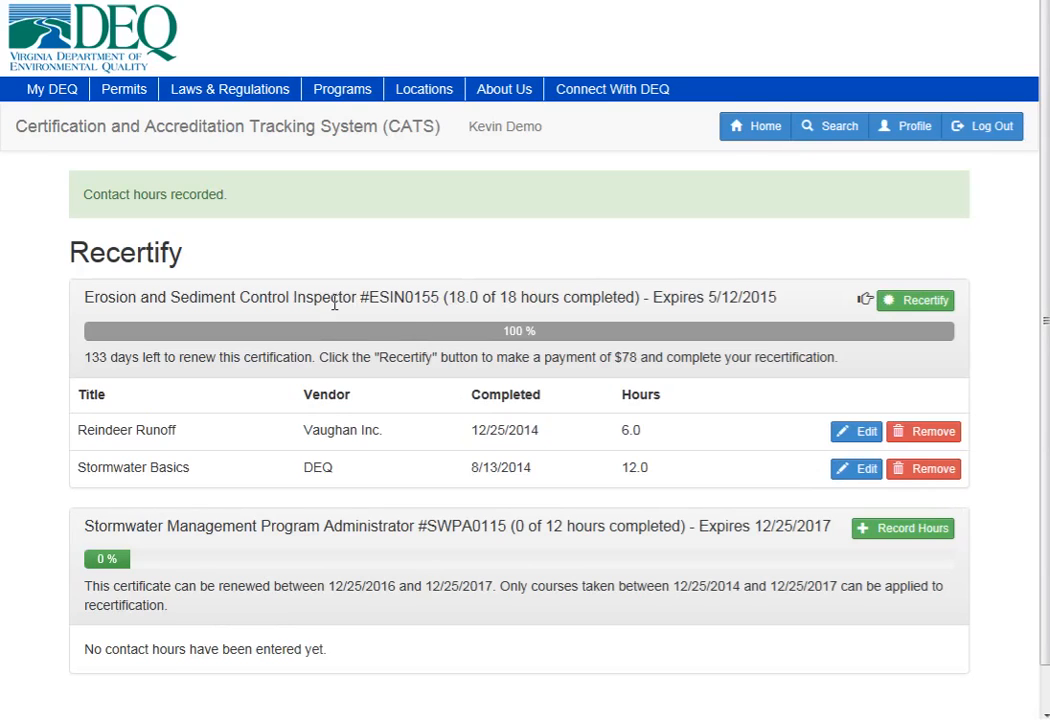
Step: Recertify the Erosion and Sediment Control Inspector certification and confirm its $78 payment
click(905, 310)
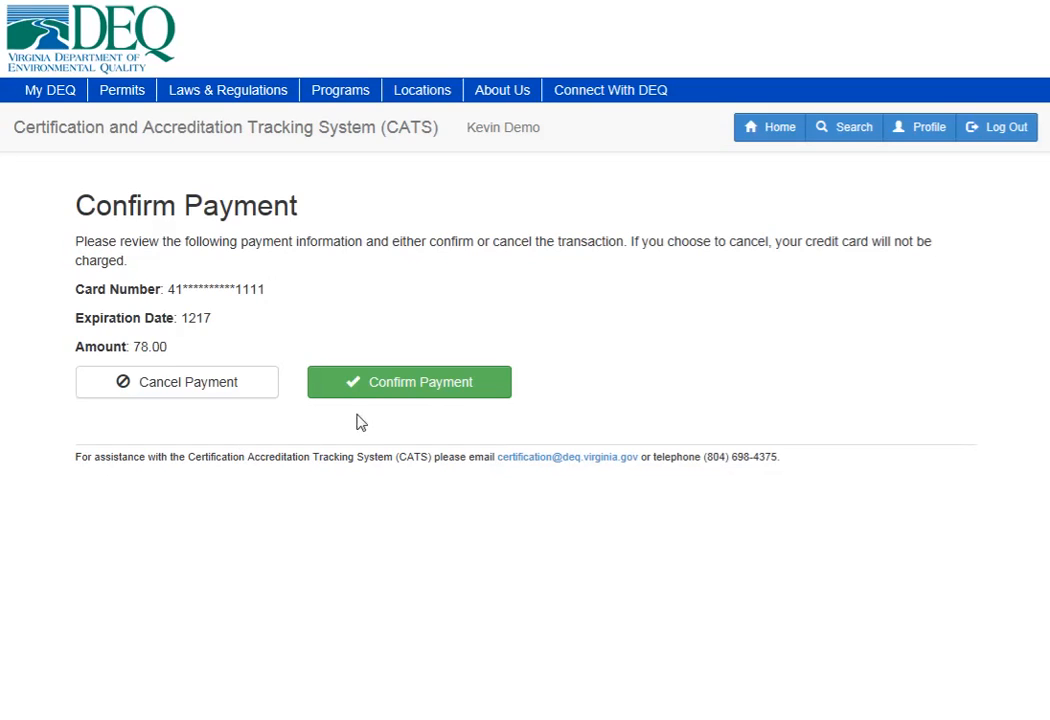
click(415, 388)
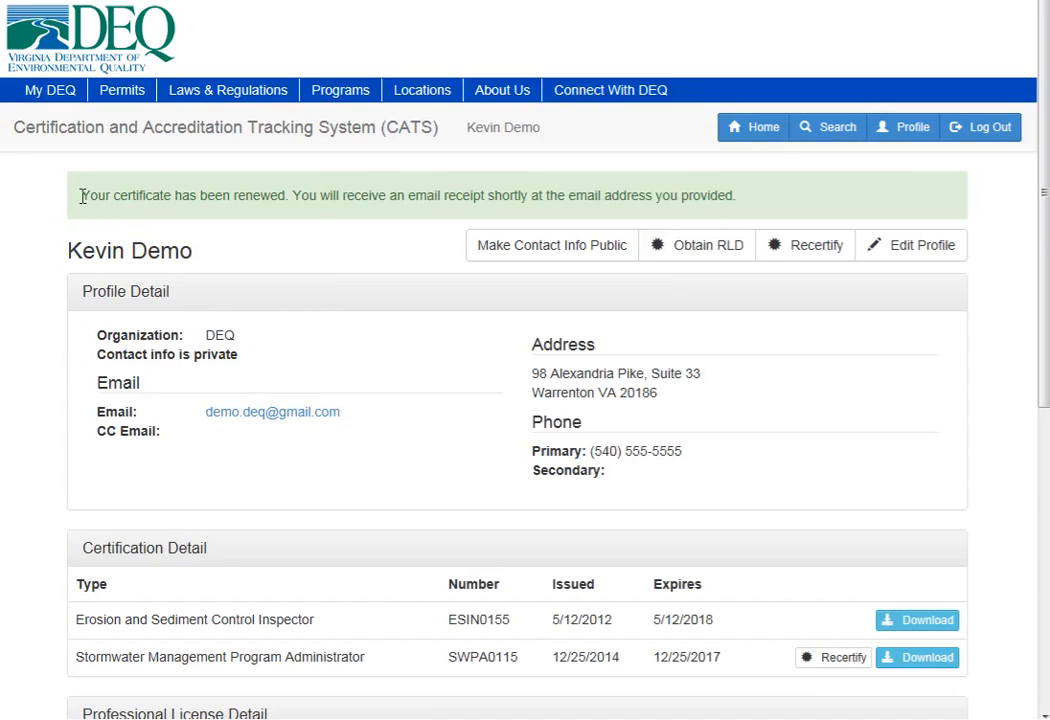
Step: Check the renewal message and the new expiration date of the Erosion and Sediment Control Inspector certification
drag(100, 196, 256, 196)
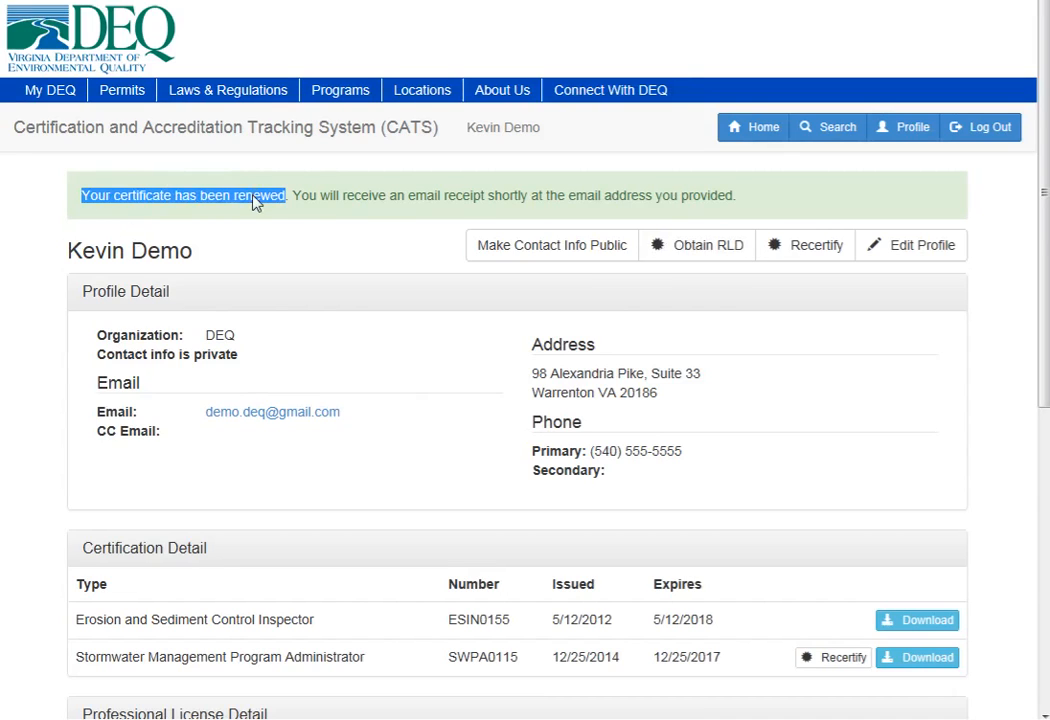
drag(660, 625, 697, 627)
click(708, 626)
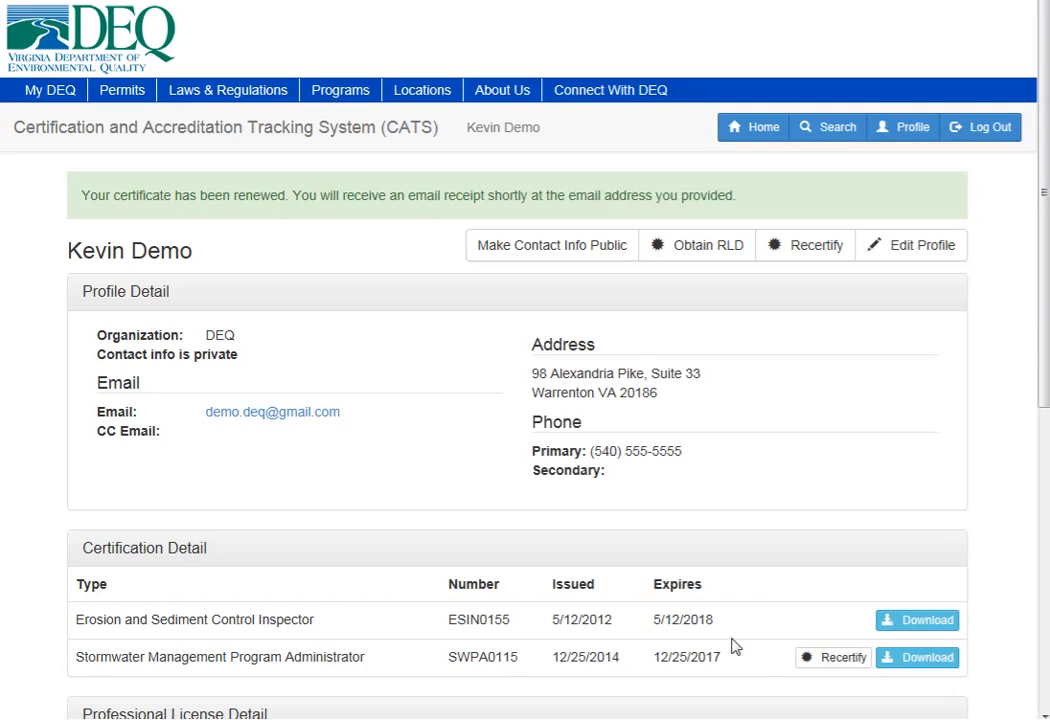
drag(714, 621, 652, 620)
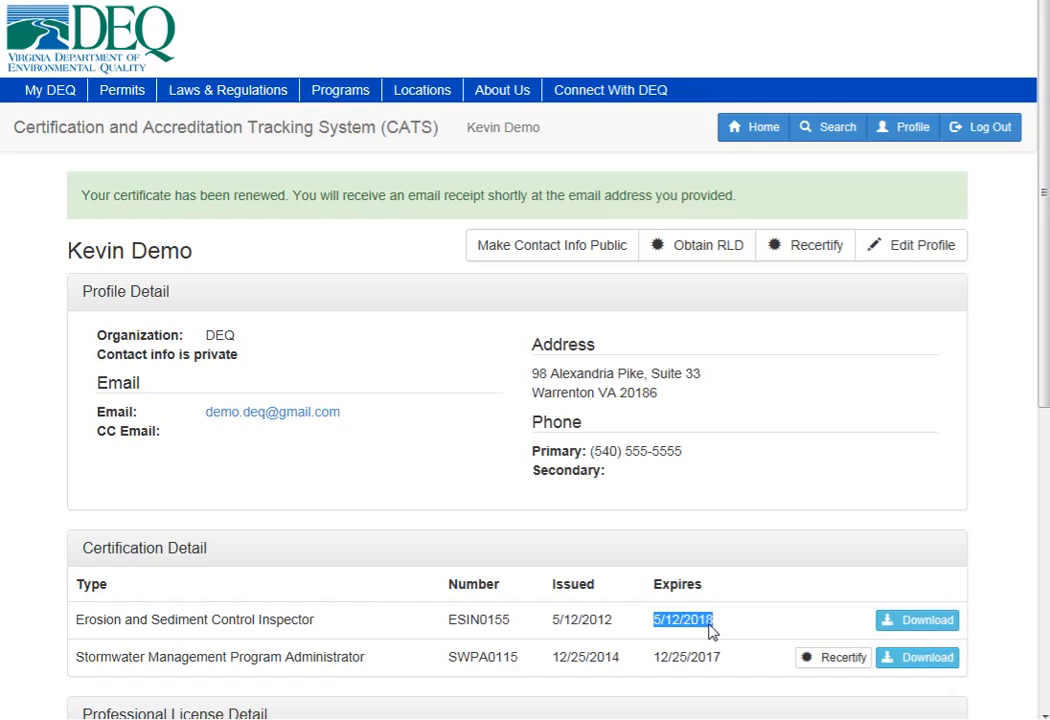
click(698, 628)
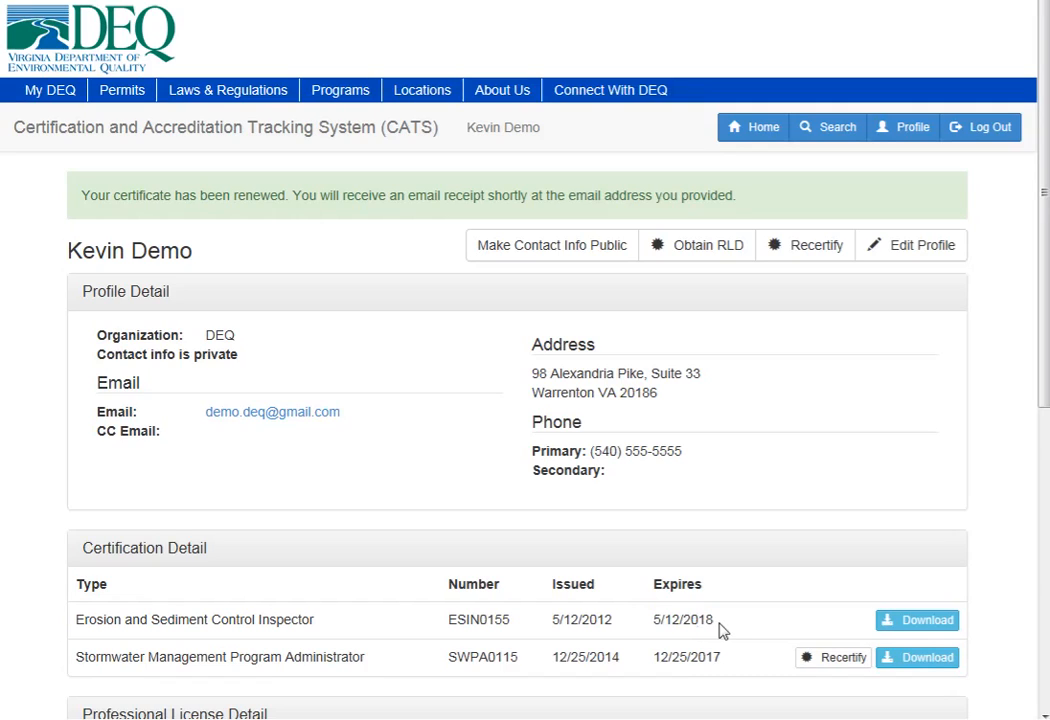
drag(716, 622, 660, 621)
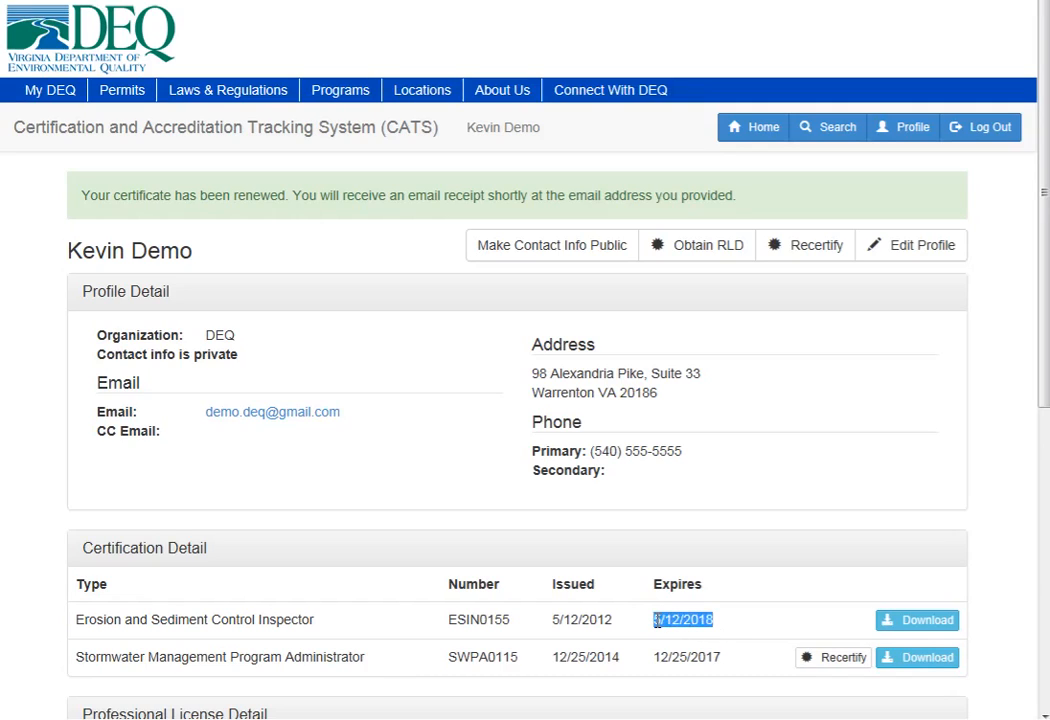
click(674, 627)
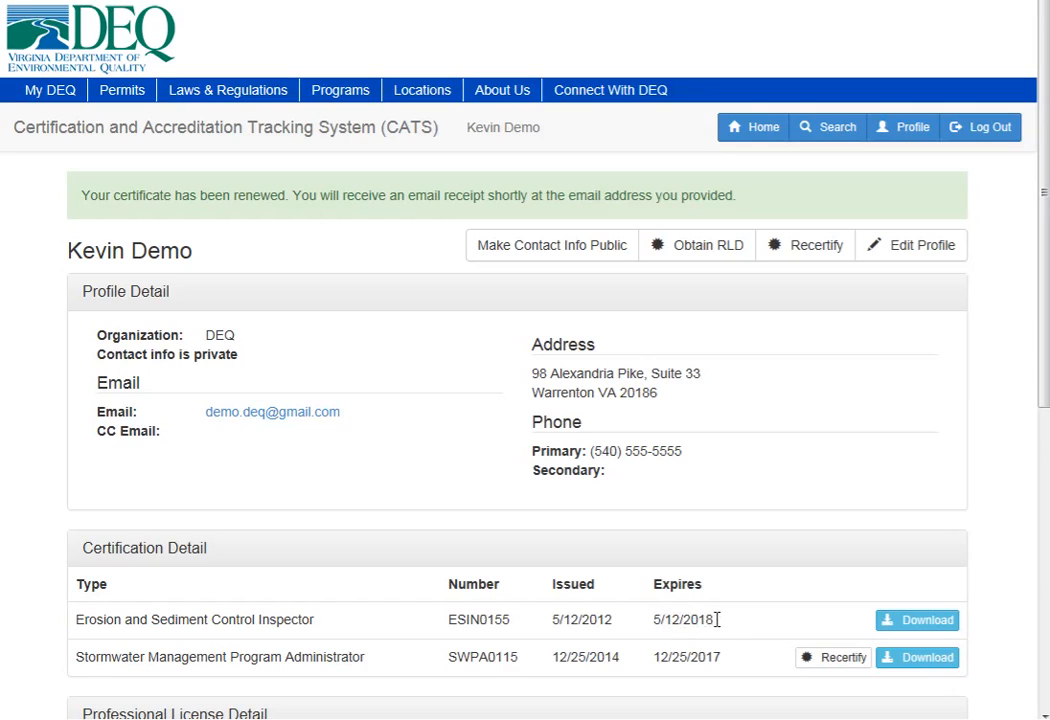
drag(716, 620, 652, 620)
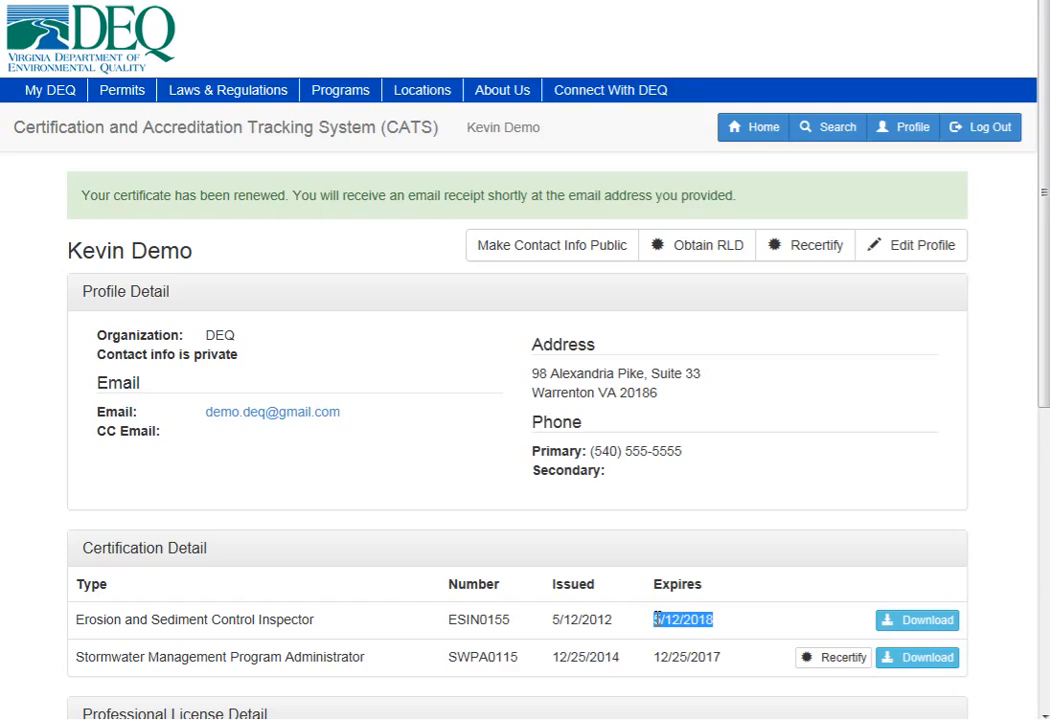
Step: Open recertification for the Stormwater Management Program Administrator certification and check which course dates can be applied
click(672, 626)
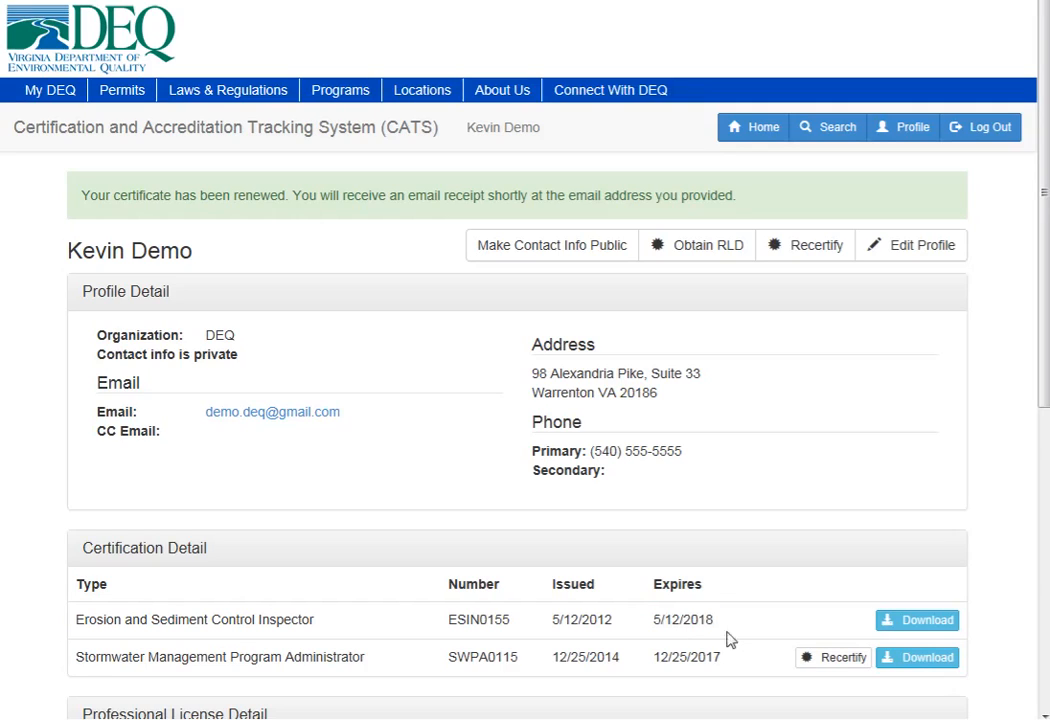
click(830, 658)
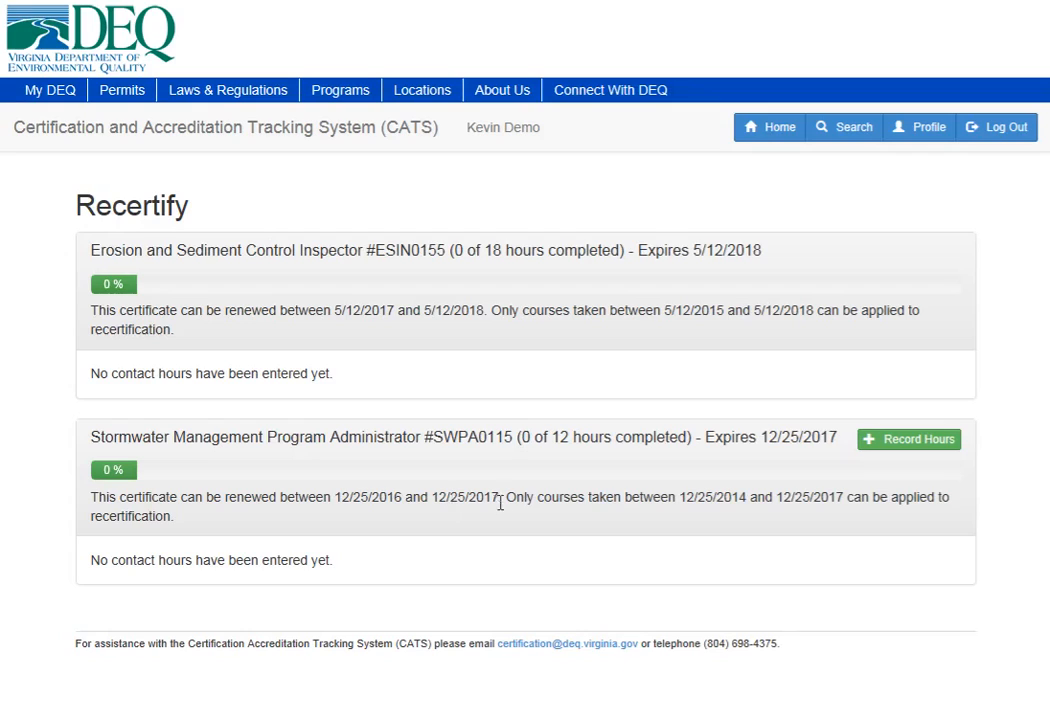
drag(512, 497, 836, 500)
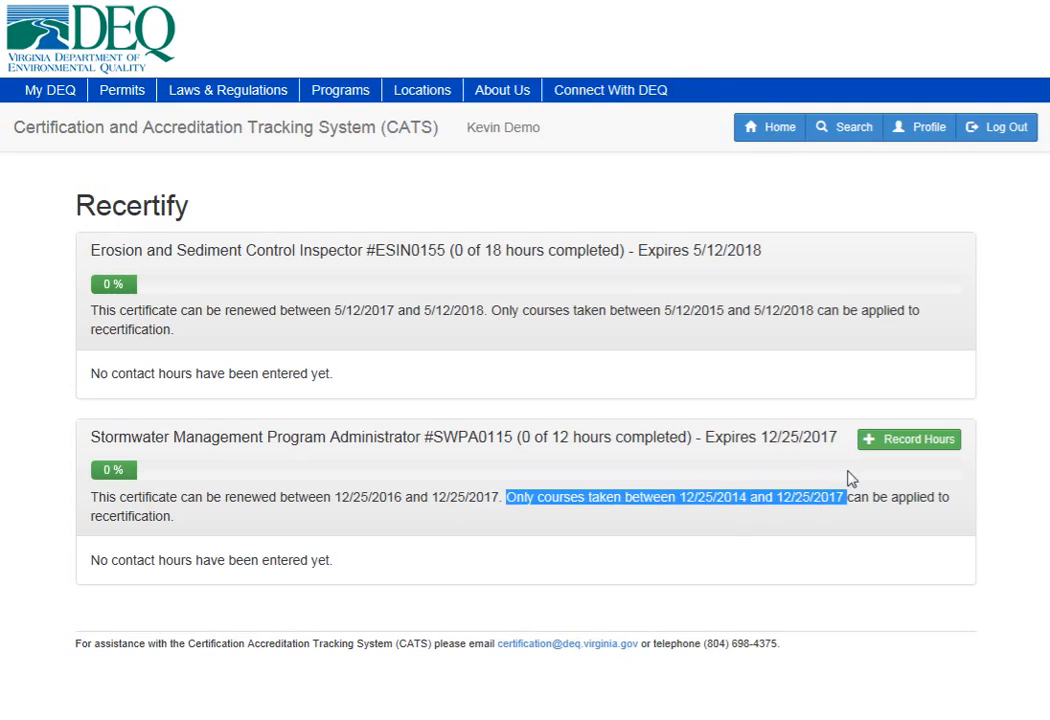
click(686, 497)
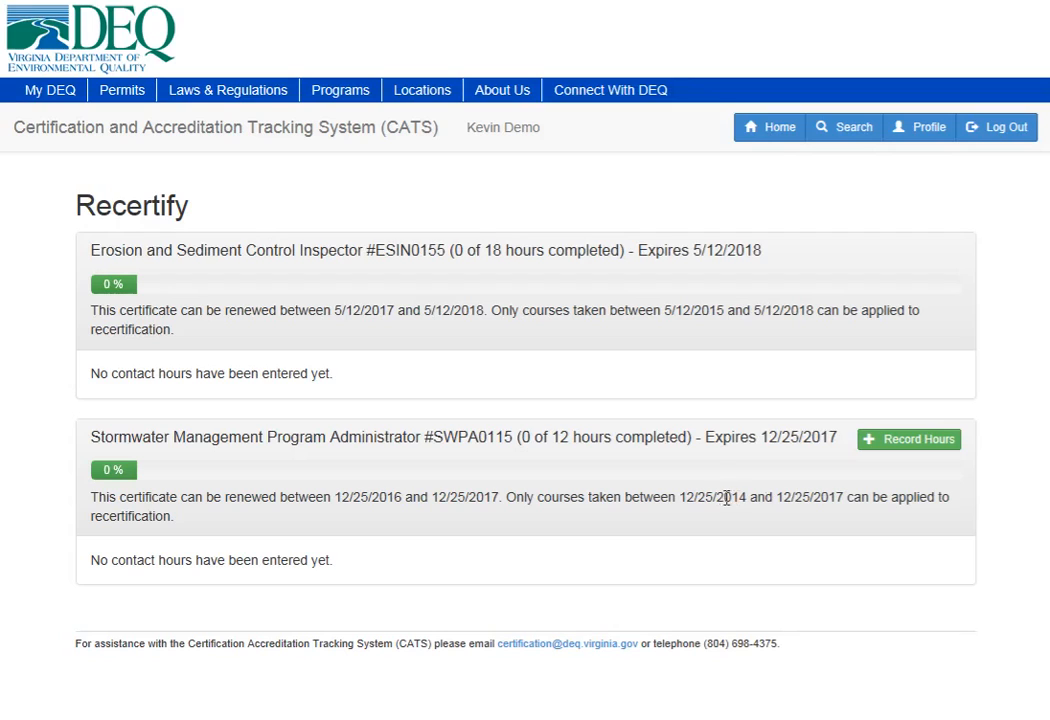
Step: Start a contact hours record for Stormwater Management Program Administrator, titled Santa's Workshop, with completion date 12/25/2014
click(900, 440)
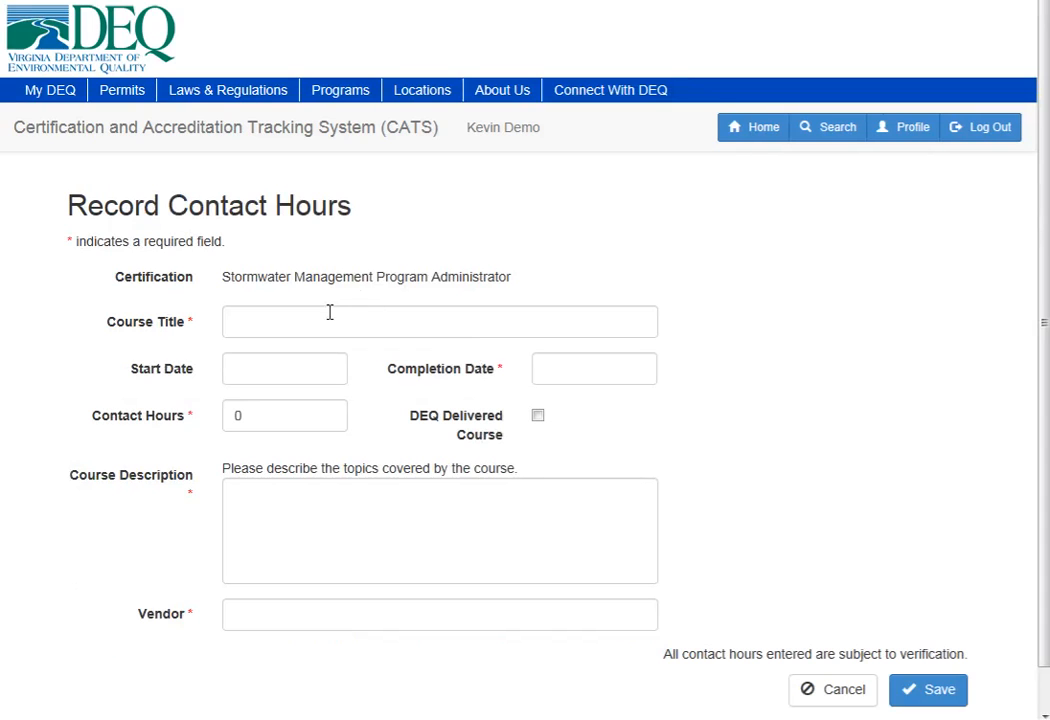
click(315, 323)
text(Santa's Workshop)
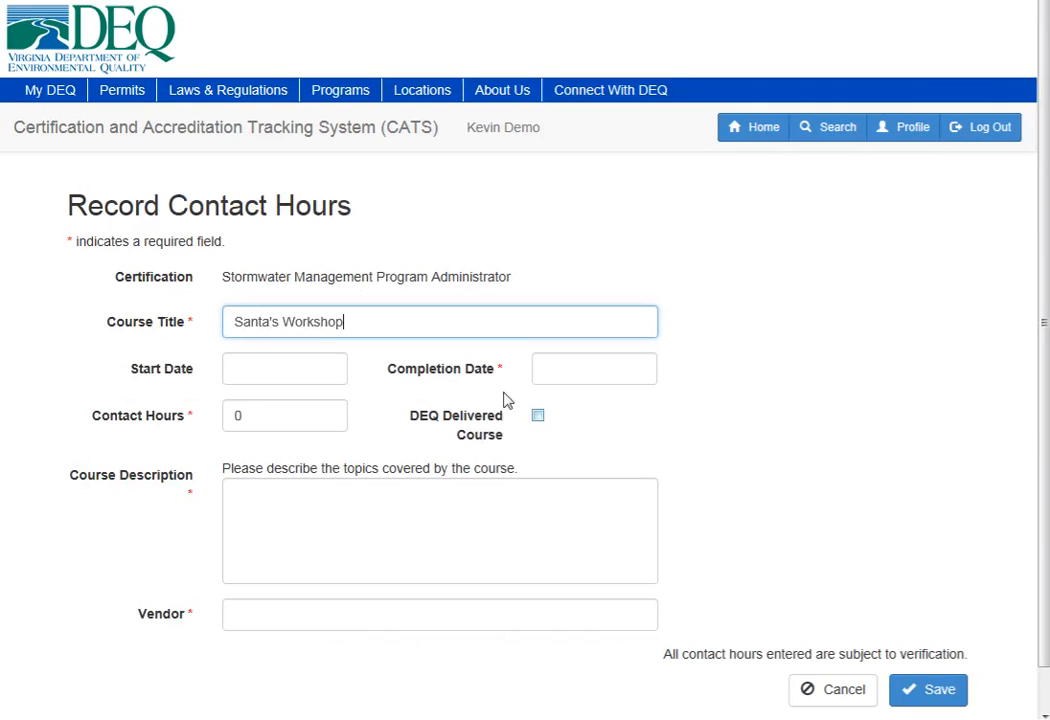
click(577, 366)
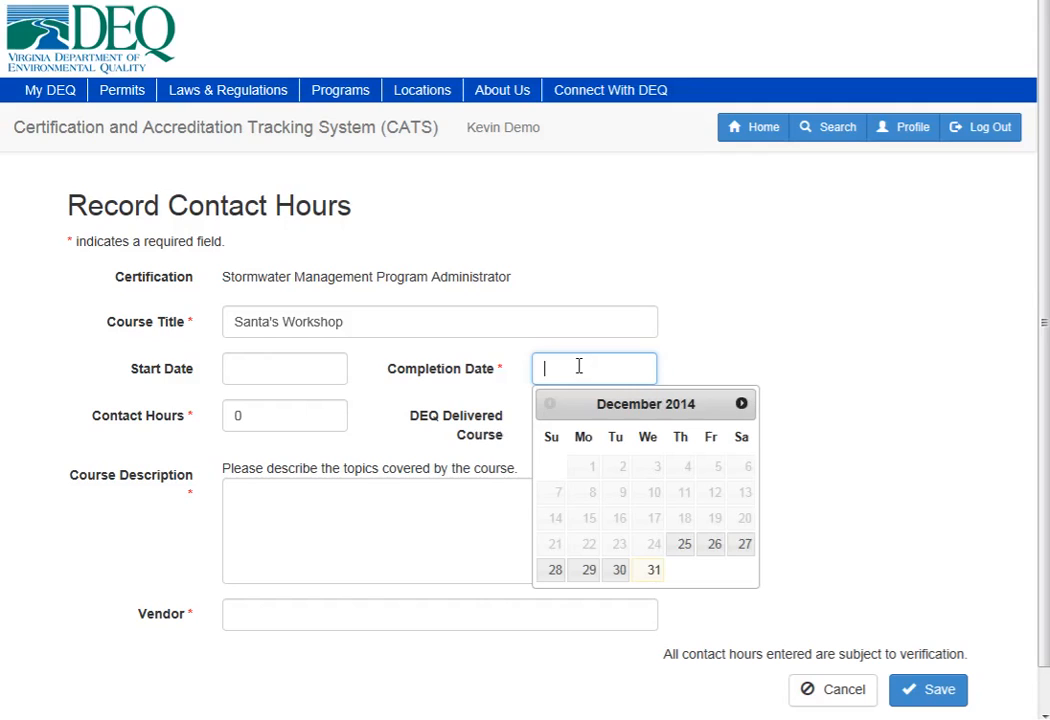
click(690, 548)
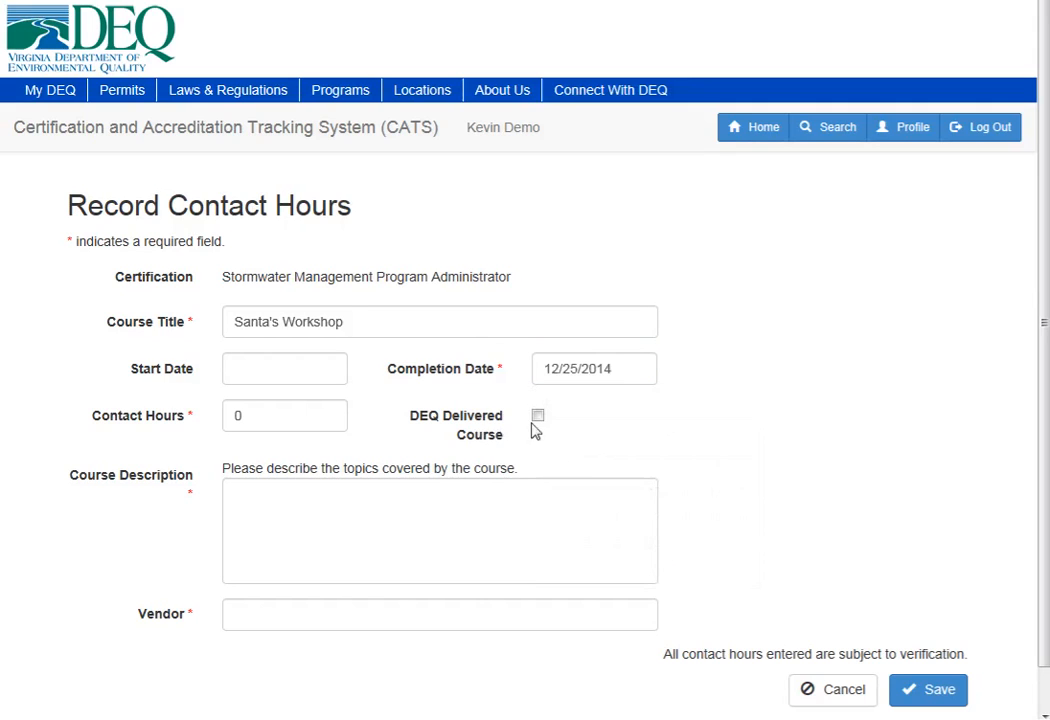
Step: Mark Santa's Workshop as a DEQ delivered course, set 12 contact hours, and save the record
click(537, 416)
click(305, 417)
text(12)
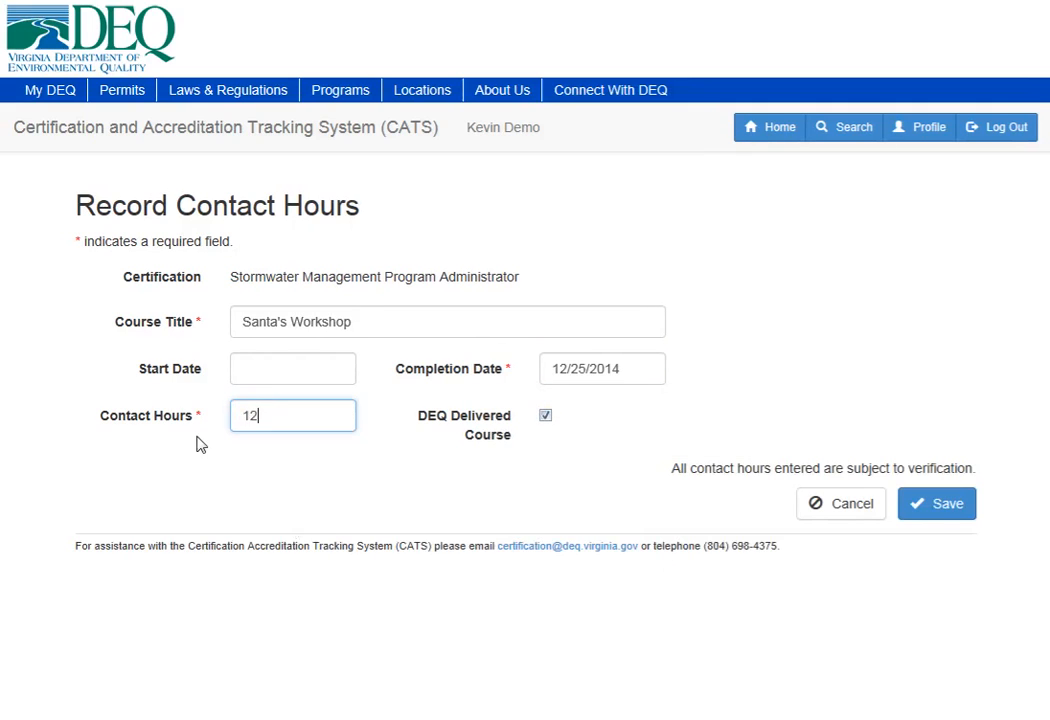
click(942, 502)
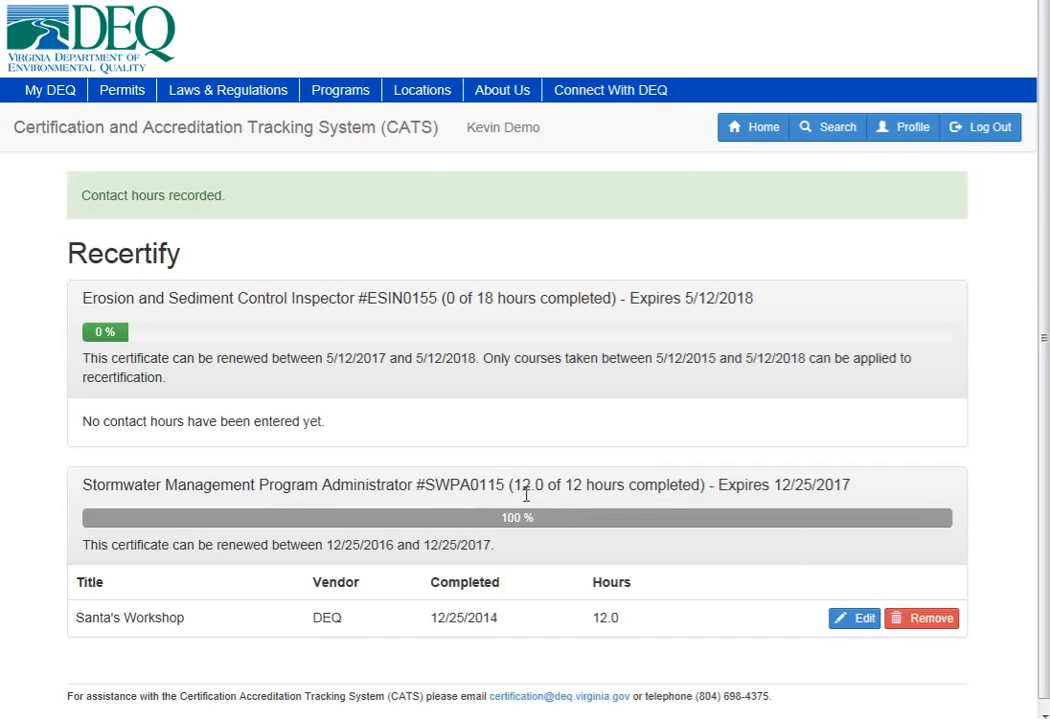
Step: Check the Stormwater Management Program Administrator expiration date on the recertification page, and return to the profile
drag(849, 487, 775, 487)
click(786, 493)
click(912, 127)
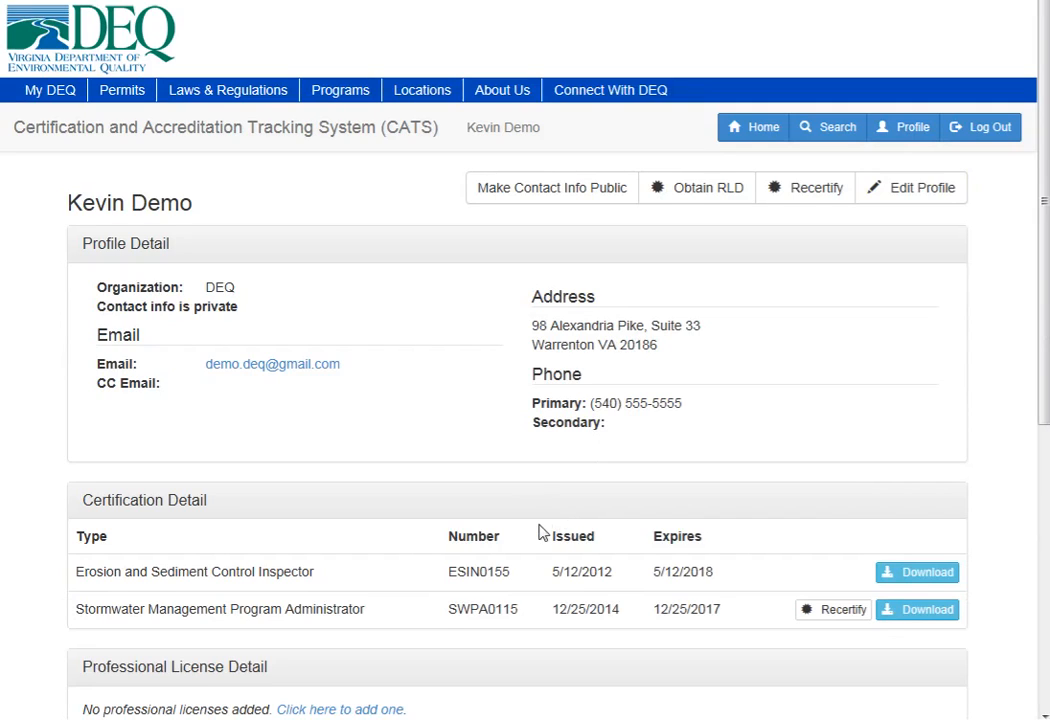